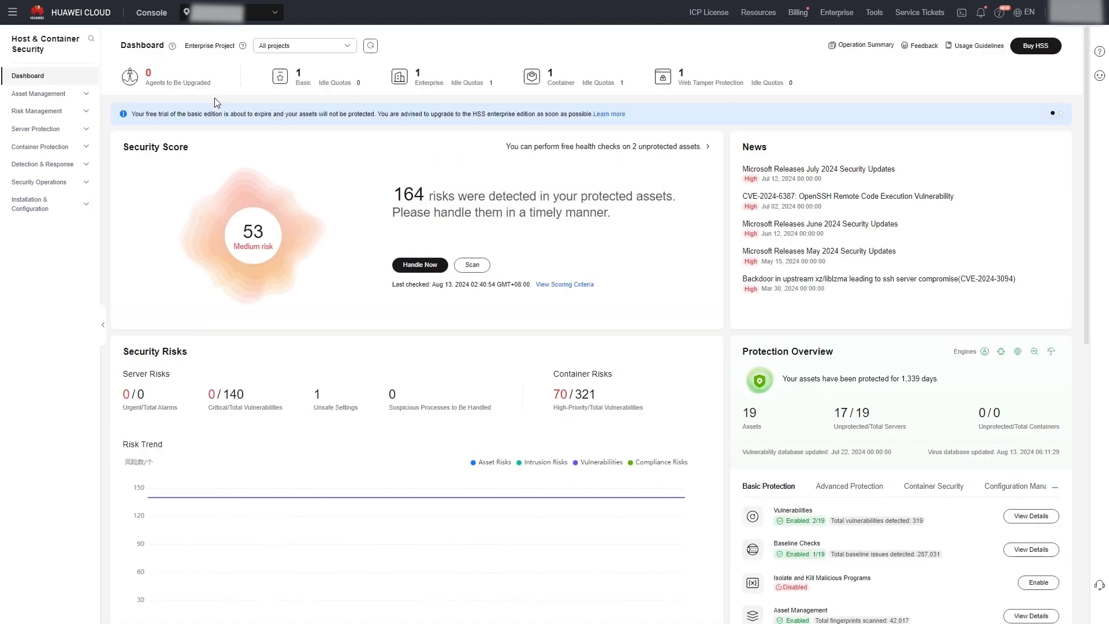
Open the Vulnerabilities page under Risk Management, look at its server view, and return to the vulnerability view
{"action": "left_click", "coordinate": [30, 111]}
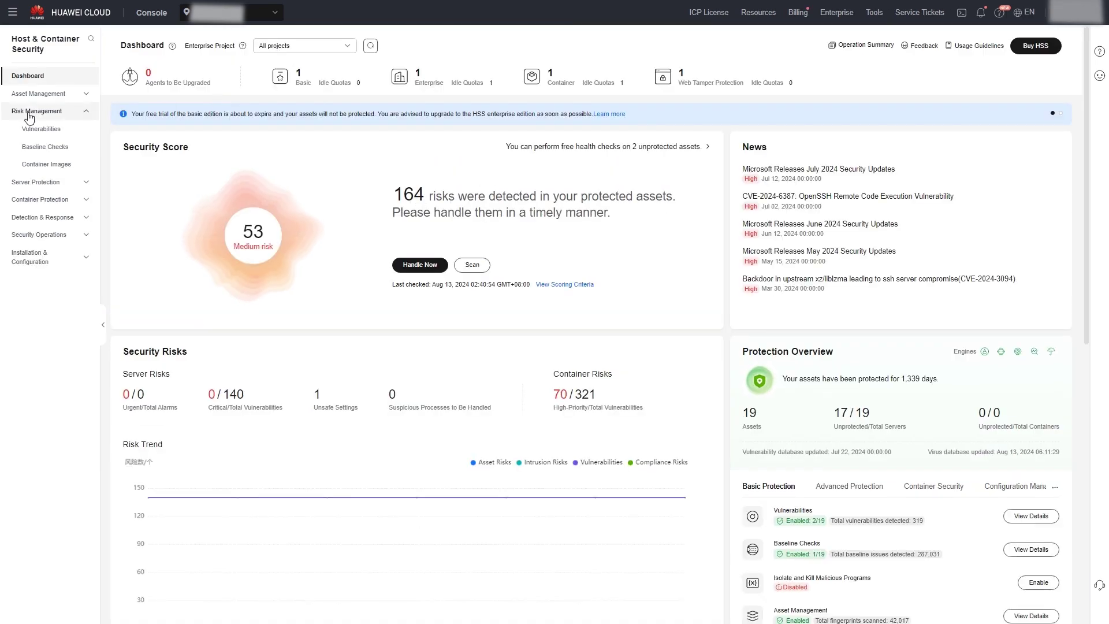
{"action": "left_click", "coordinate": [31, 130]}
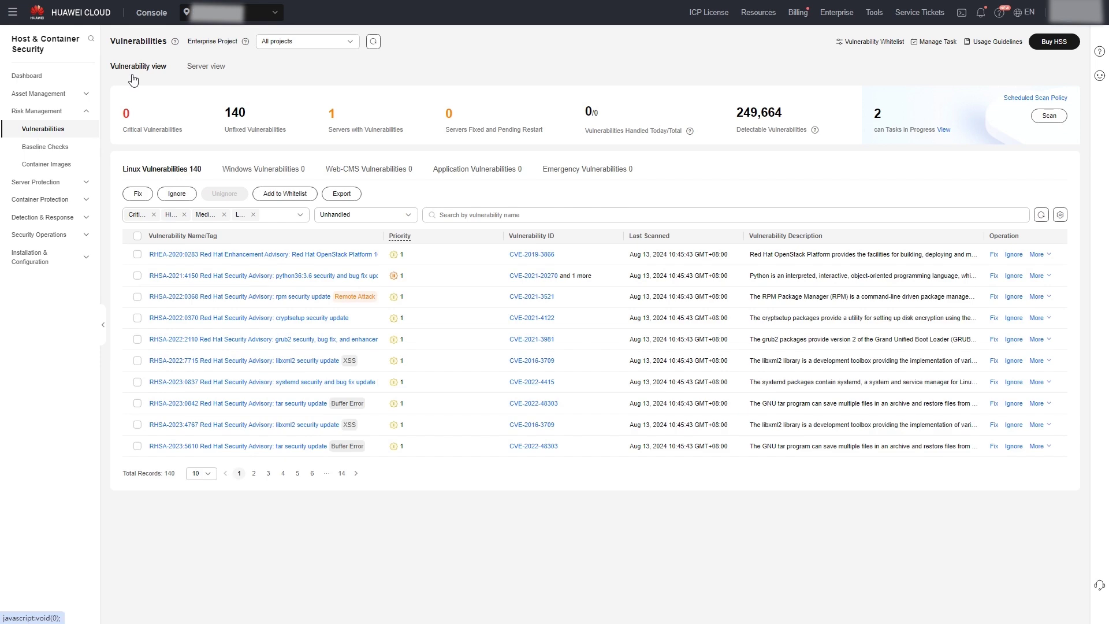
{"action": "left_click", "coordinate": [205, 67]}
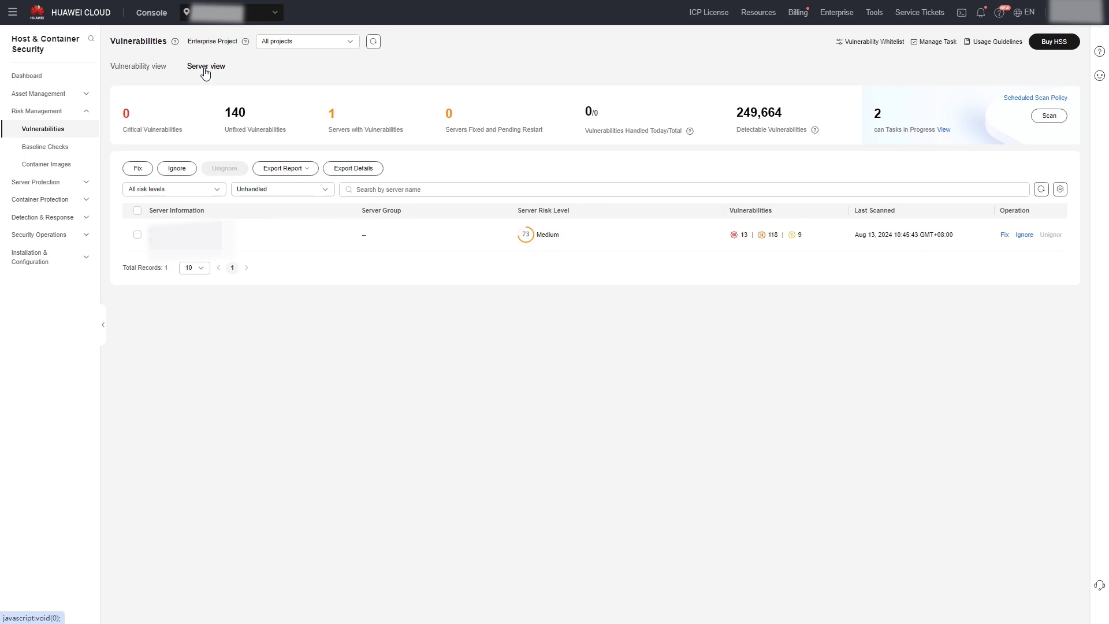
{"action": "left_click", "coordinate": [148, 76]}
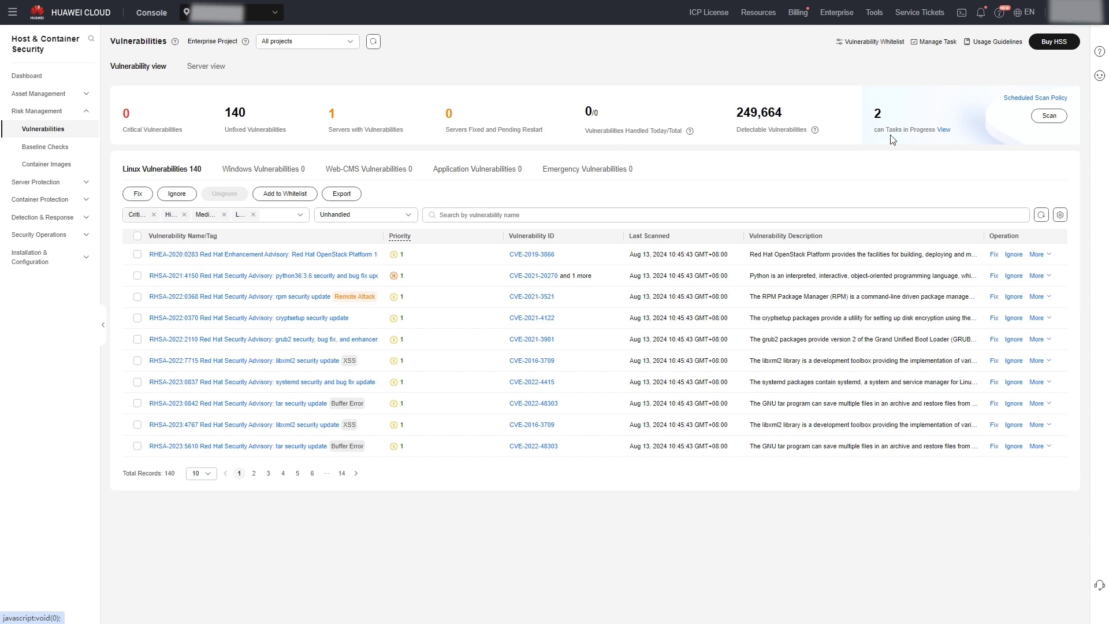
Run a vulnerability scan on all servers covering Linux, Windows, Web-CMS, Application and Emergency Vulnerabilities
{"action": "left_click", "coordinate": [1049, 116]}
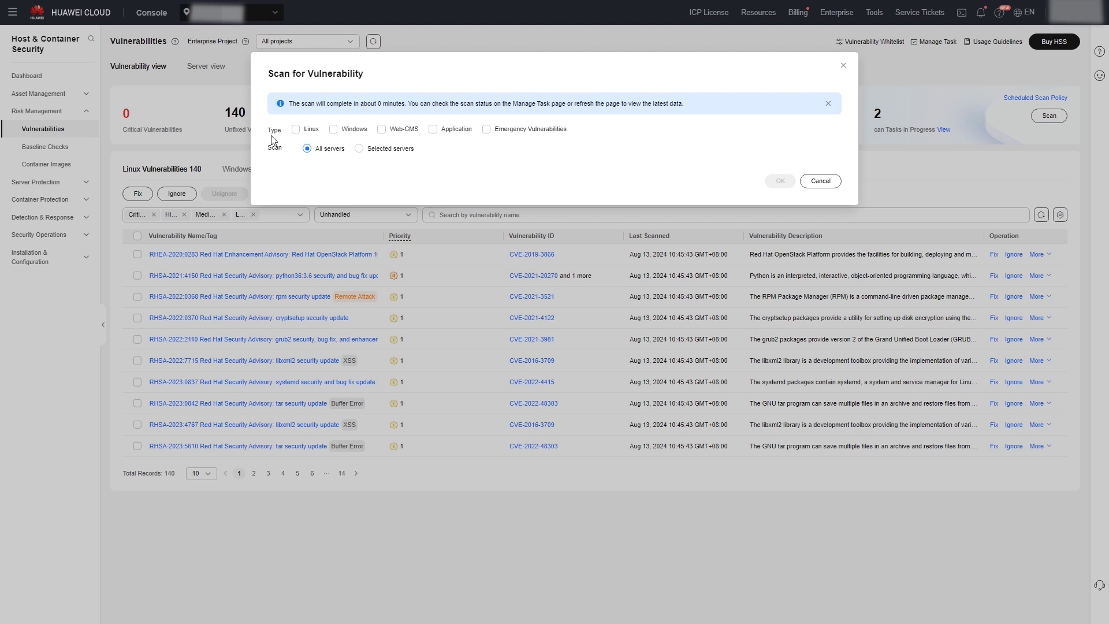
{"action": "left_click", "coordinate": [312, 135]}
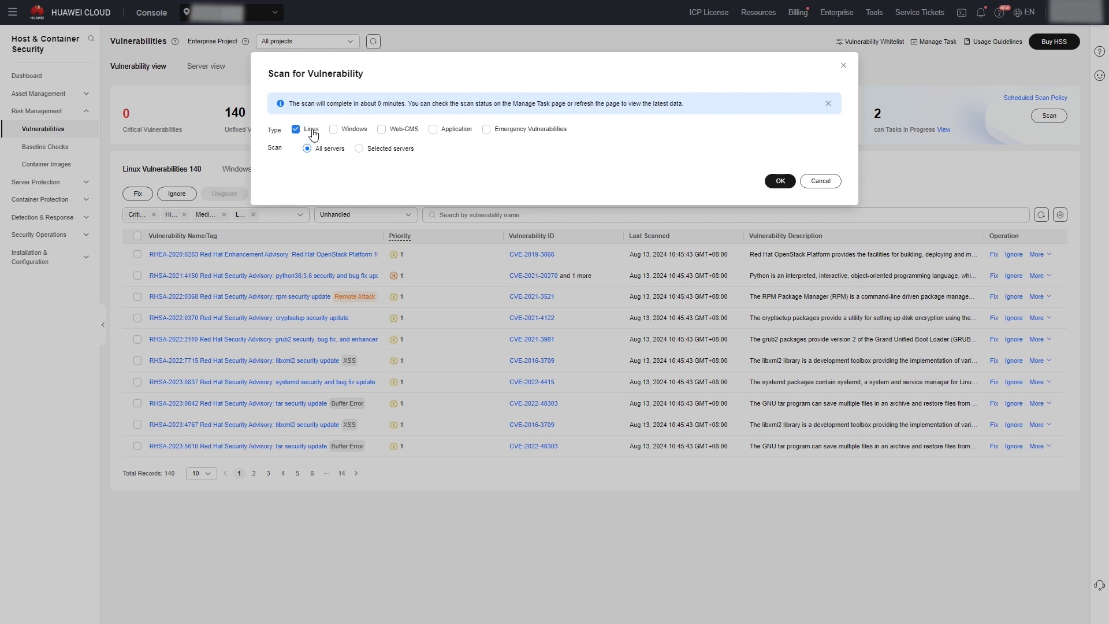
{"action": "left_click", "coordinate": [350, 135]}
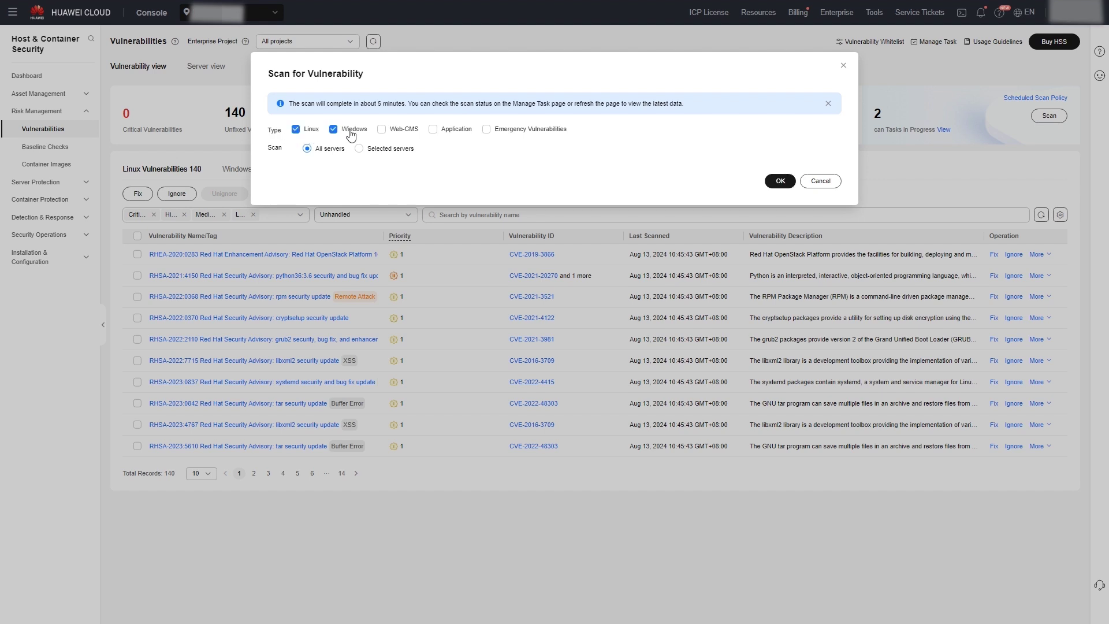
{"action": "left_click", "coordinate": [398, 132]}
{"action": "left_click", "coordinate": [453, 132]}
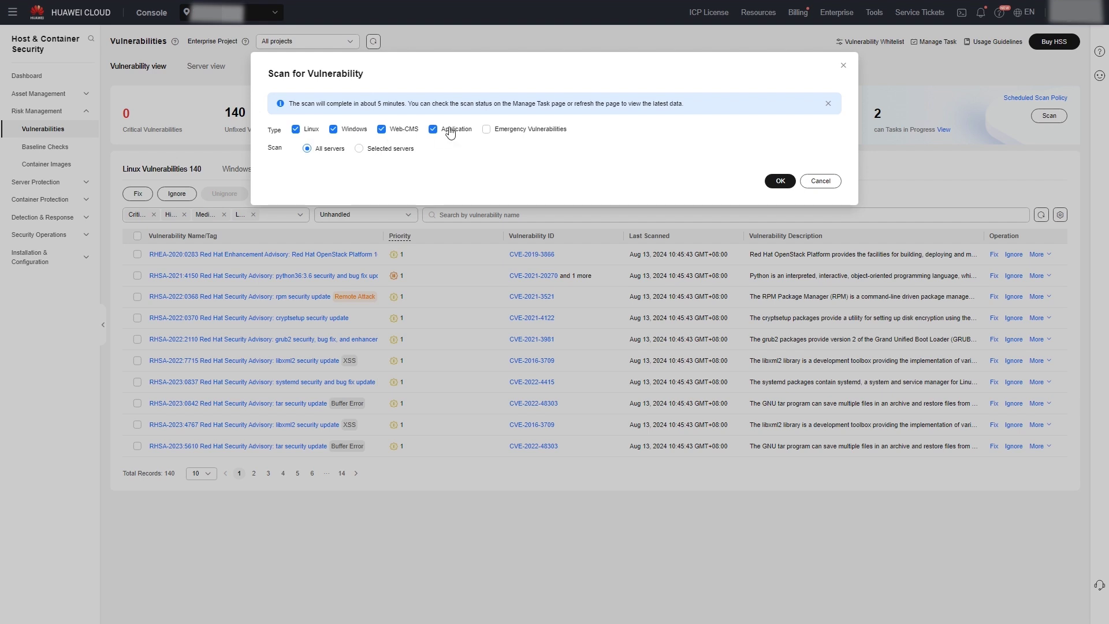
{"action": "left_click", "coordinate": [498, 130]}
{"action": "left_click", "coordinate": [779, 182]}
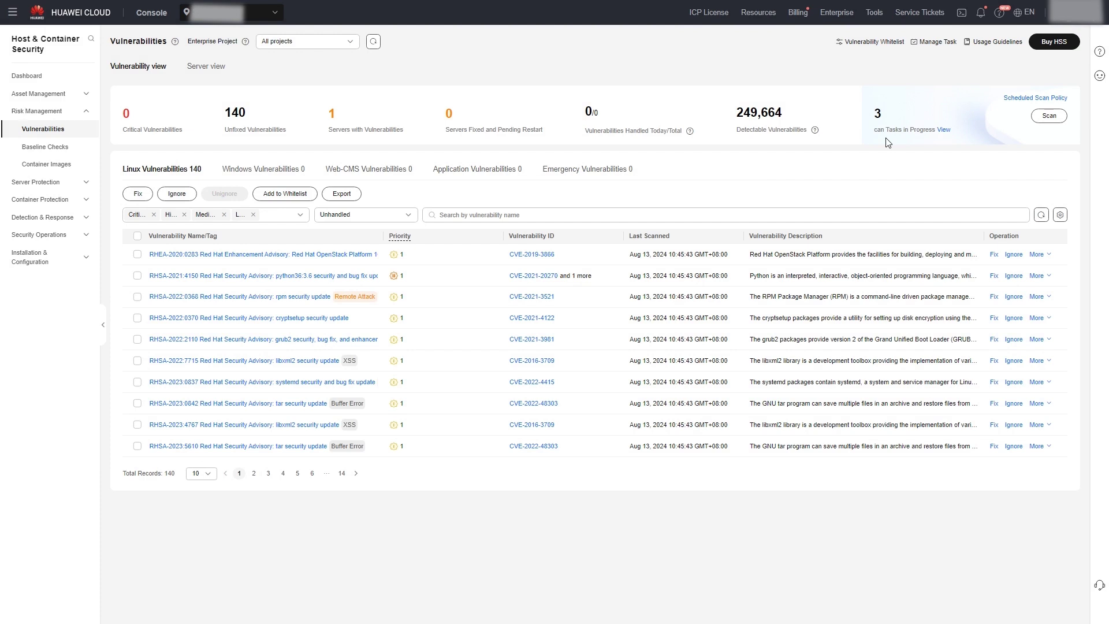
Check the status of the manual scans in the scan task list and close the task management view
{"action": "left_click", "coordinate": [933, 46]}
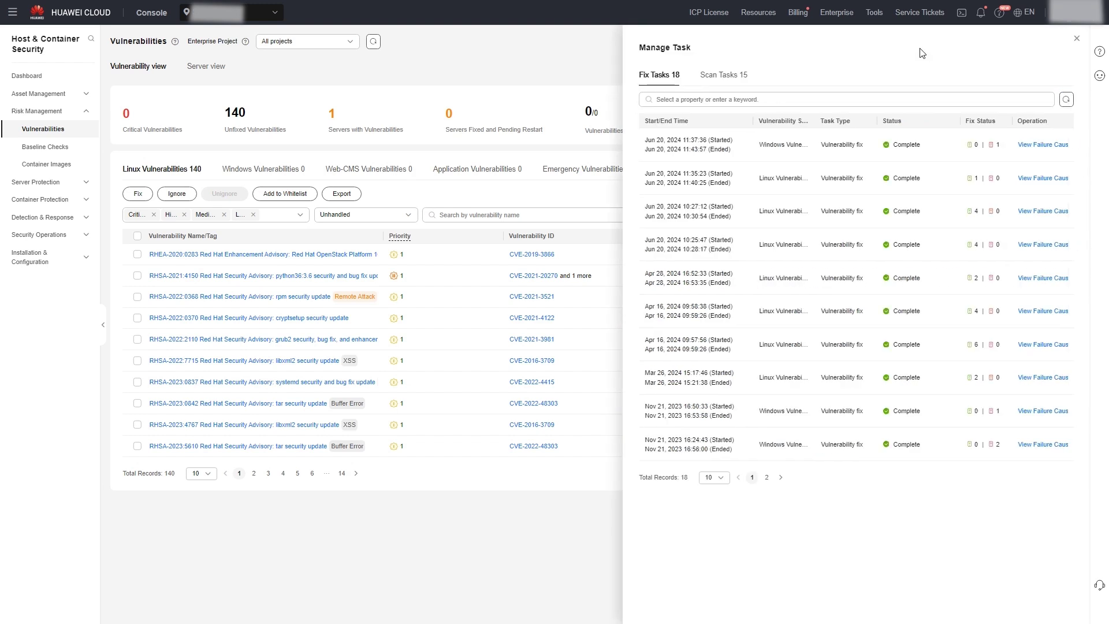
{"action": "left_click", "coordinate": [711, 77]}
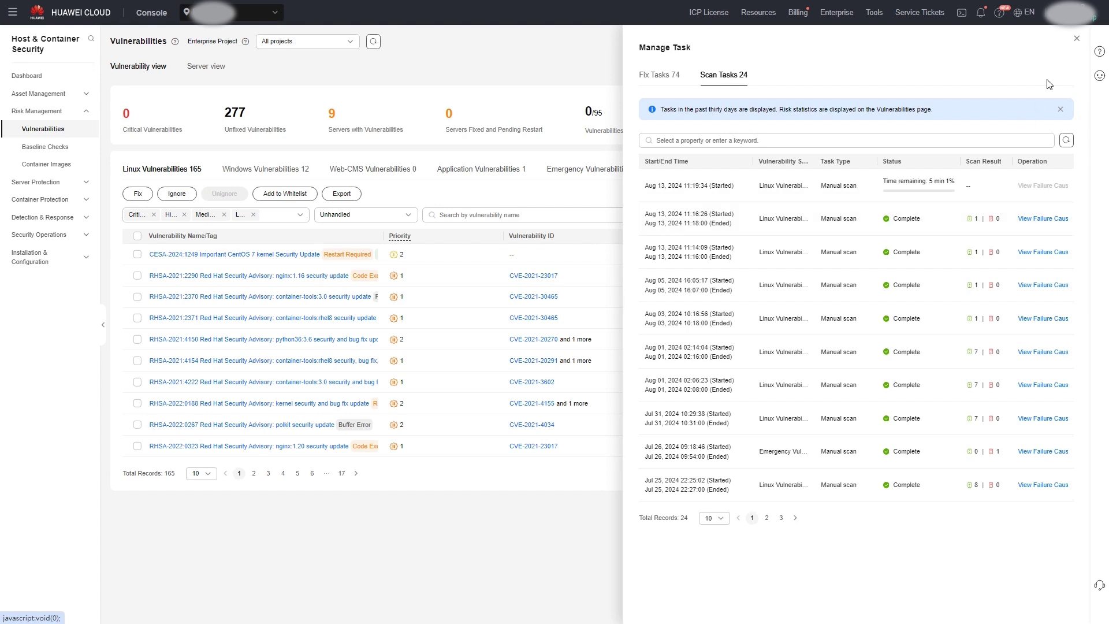
{"action": "left_click", "coordinate": [1077, 38]}
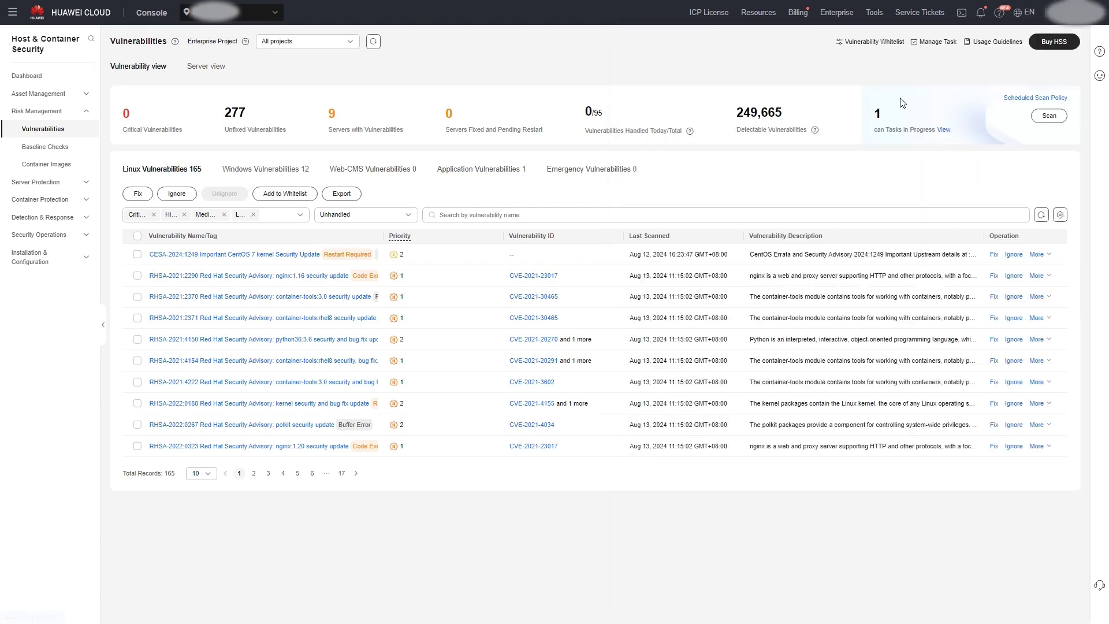
Review the details of the RHSA-2021:2290 nginx:1.16 vulnerability, including its CVE list and affected assets
{"action": "left_click", "coordinate": [218, 277]}
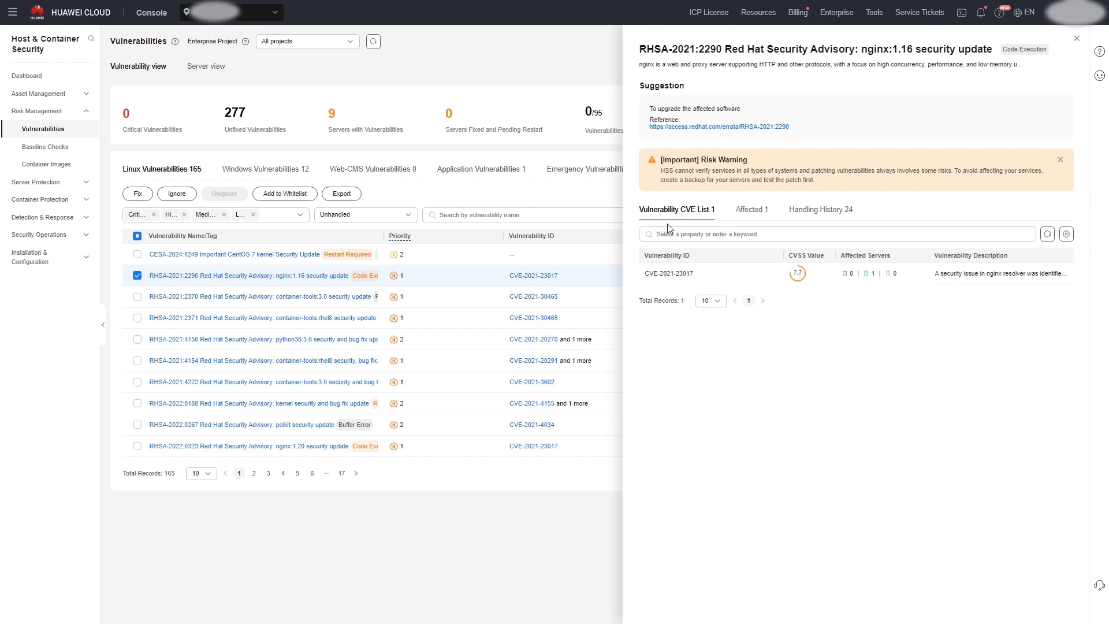
{"action": "left_click", "coordinate": [752, 212]}
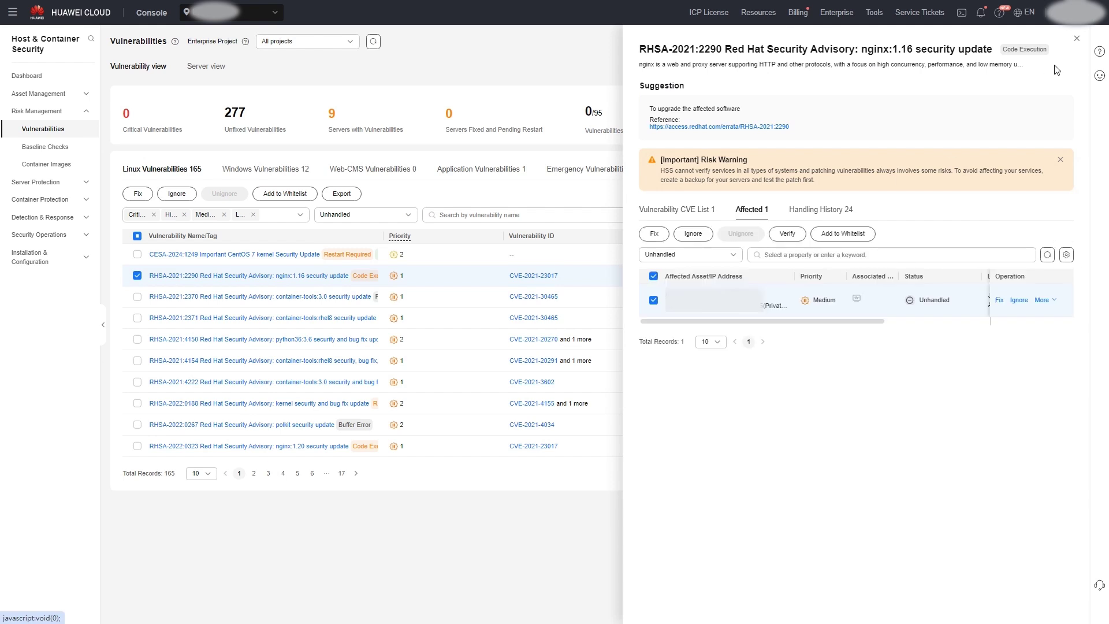
{"action": "left_click", "coordinate": [1077, 41]}
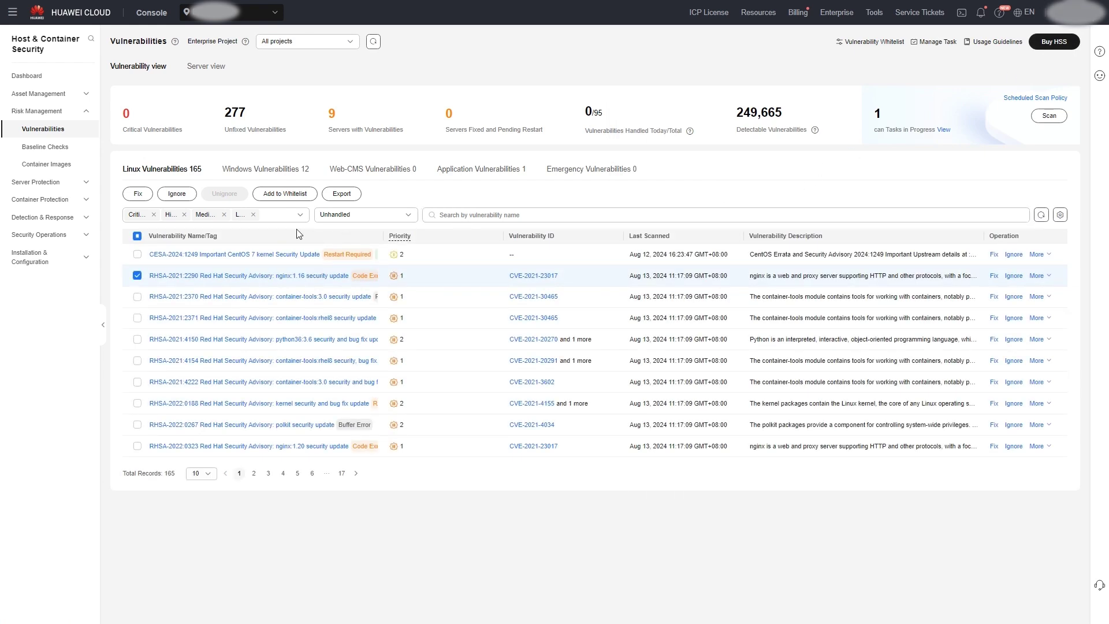
View the priority filter options and the Windows vulnerability list, and return to the Linux vulnerabilities
{"action": "left_click", "coordinate": [278, 216]}
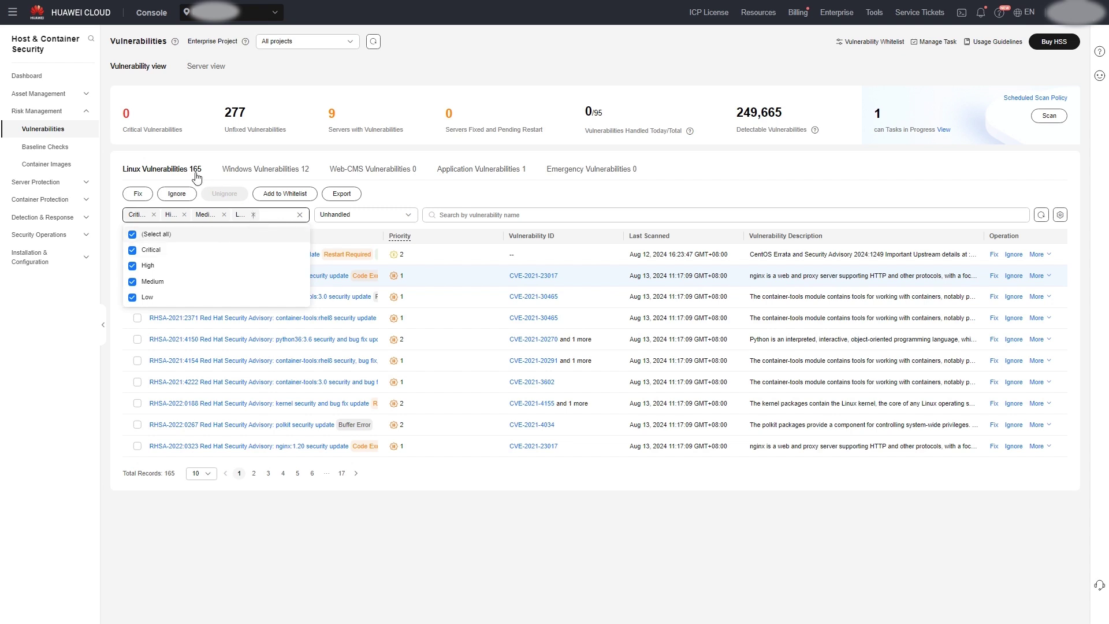
{"action": "left_click", "coordinate": [235, 180]}
{"action": "left_click", "coordinate": [235, 181]}
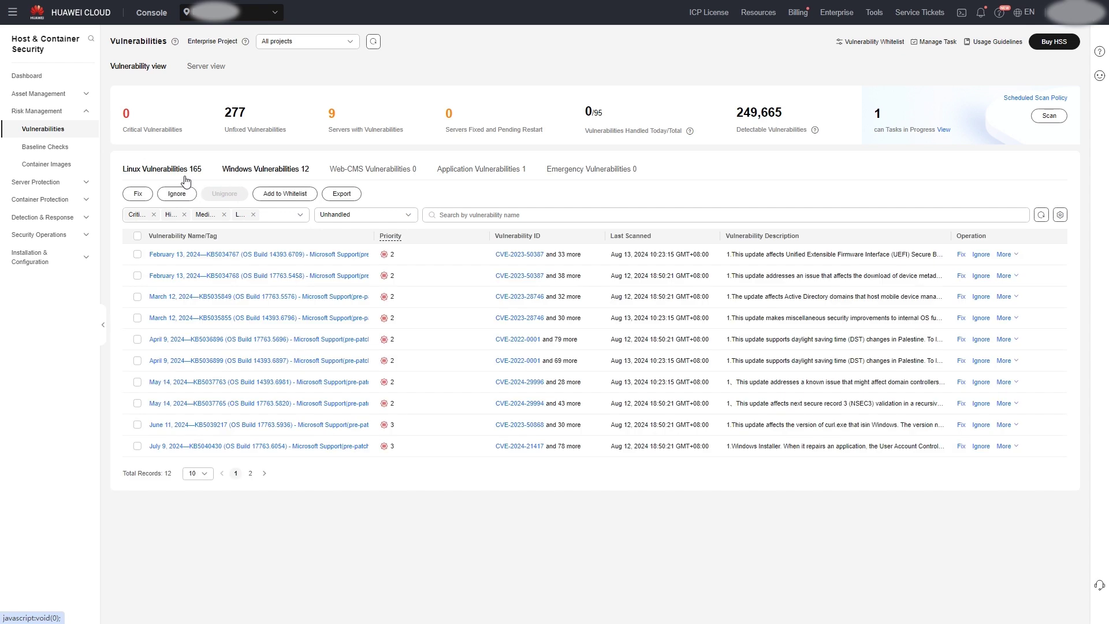
{"action": "left_click", "coordinate": [186, 180]}
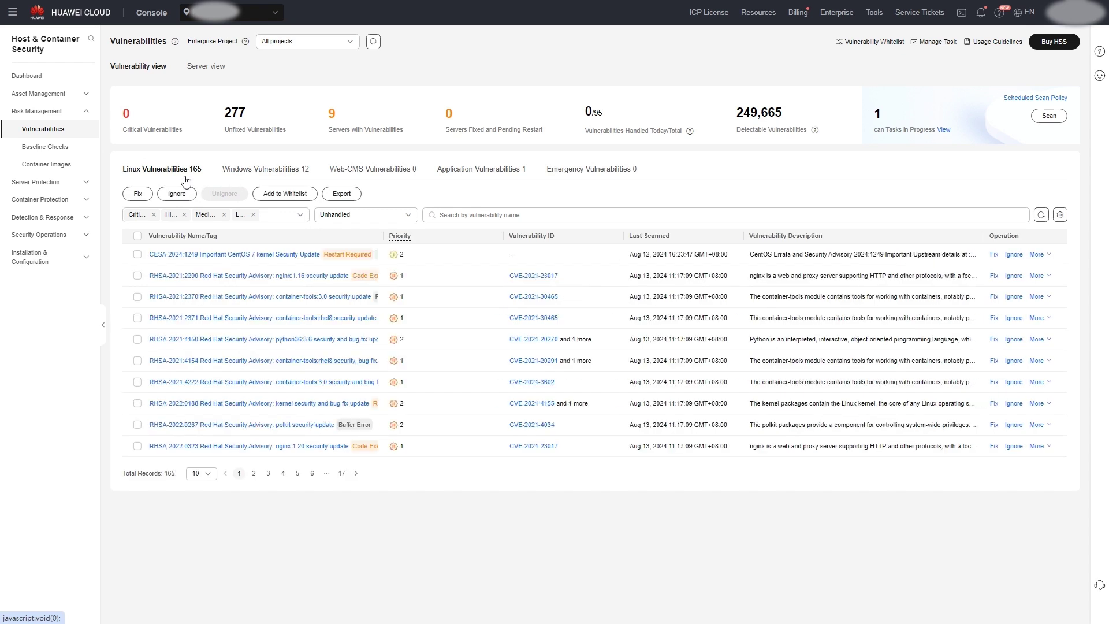
Prepare a fix for CESA-2024:1249 with the risk acknowledged and backup enabled, check its backup server settings, and close it without running
{"action": "left_click", "coordinate": [137, 255]}
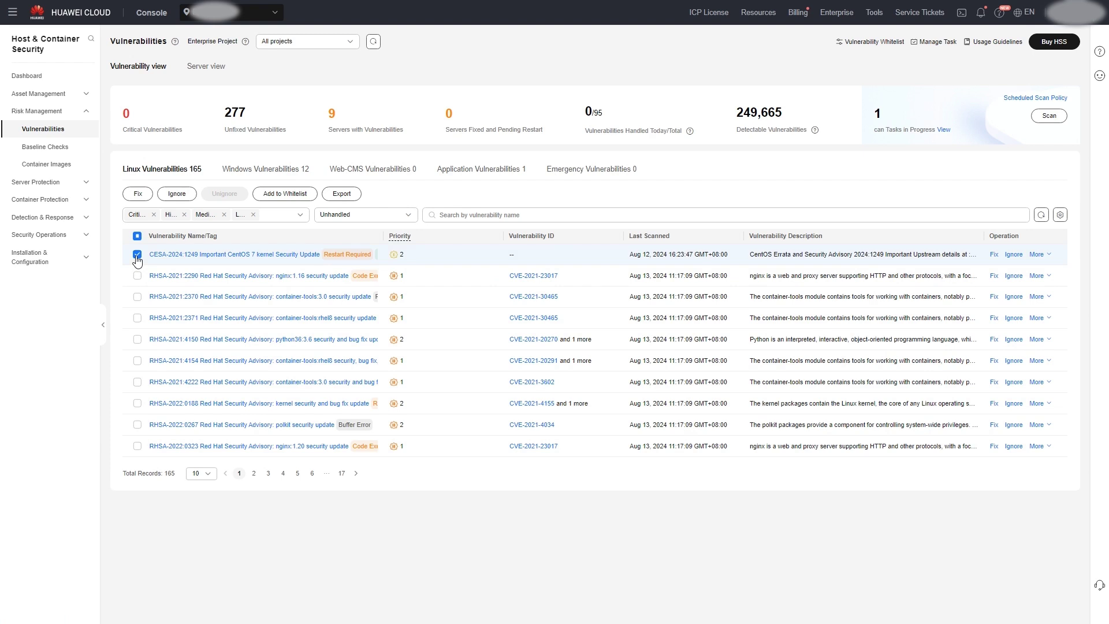
{"action": "left_click", "coordinate": [994, 254]}
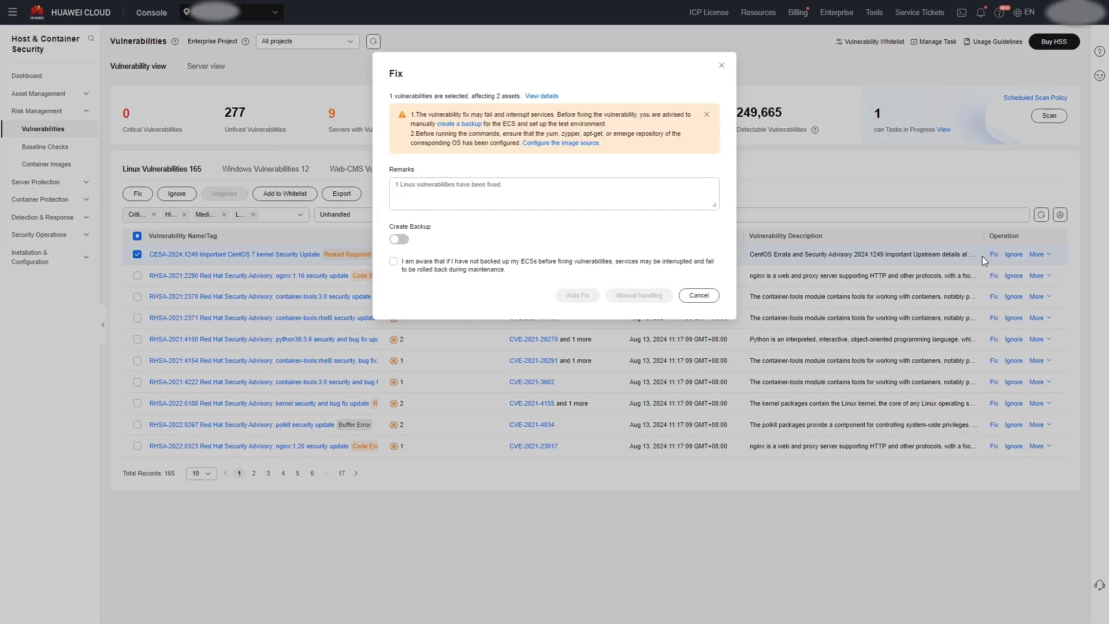
{"action": "left_click", "coordinate": [393, 262]}
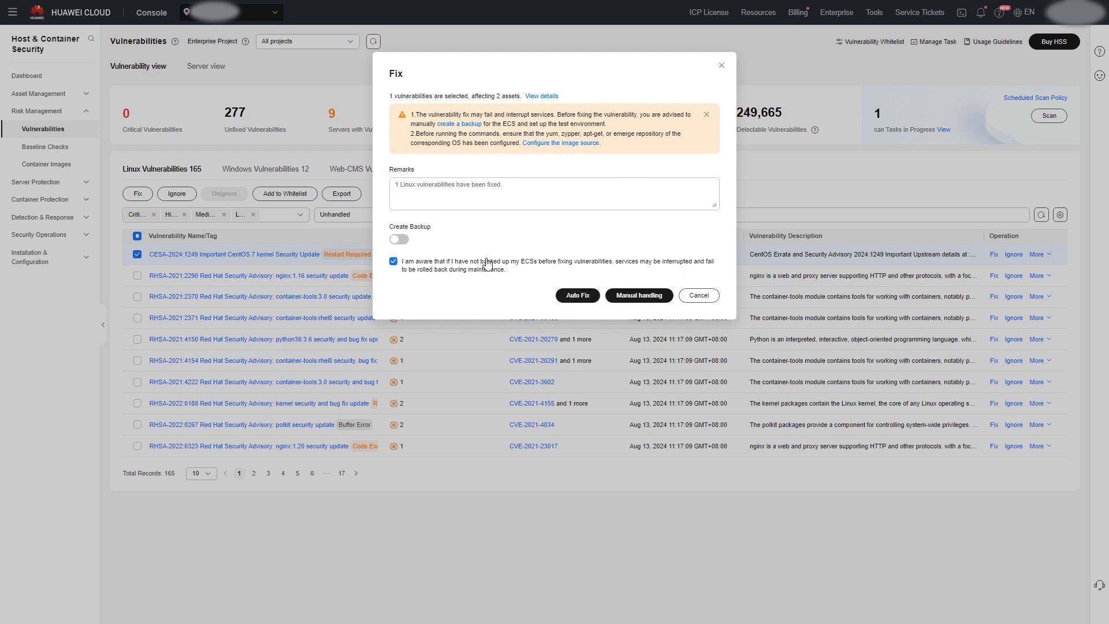
{"action": "left_click", "coordinate": [407, 242]}
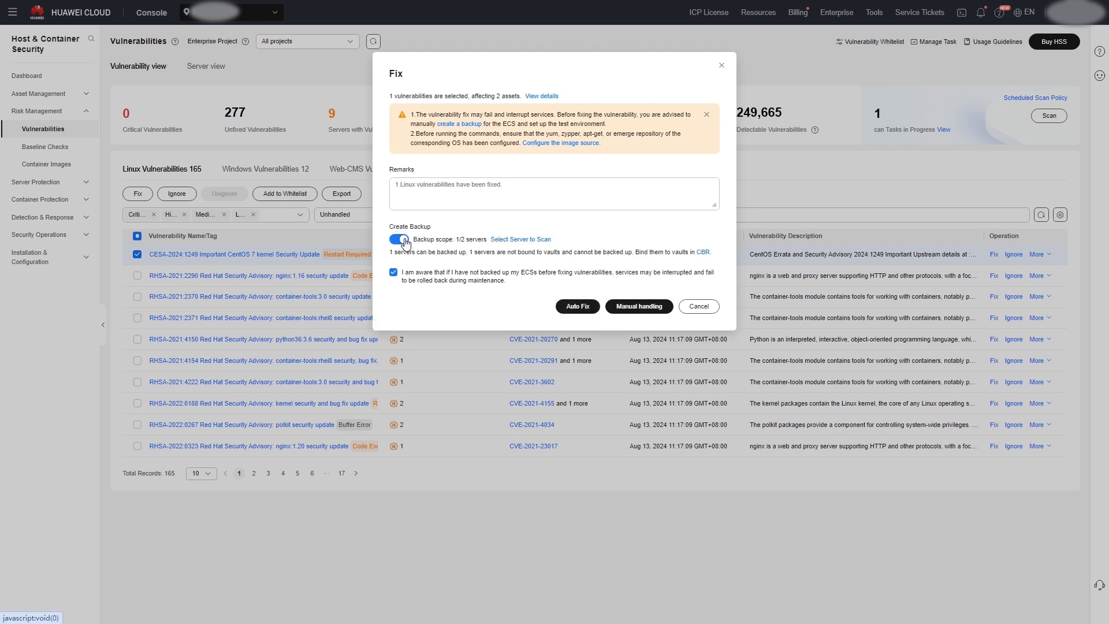
{"action": "left_click", "coordinate": [498, 240]}
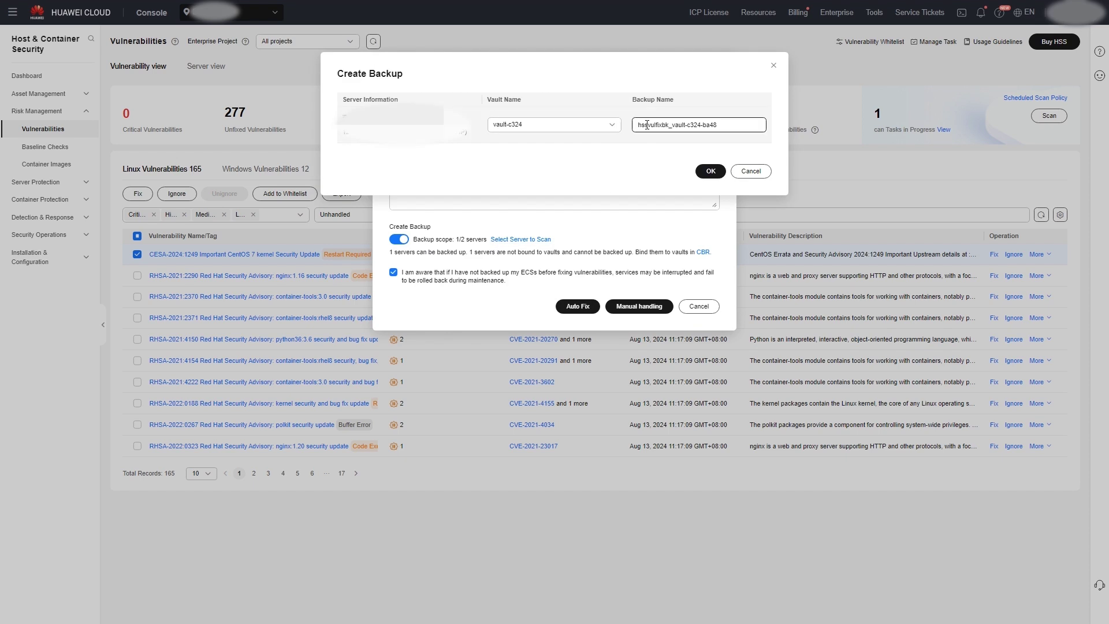
{"action": "left_click", "coordinate": [773, 69]}
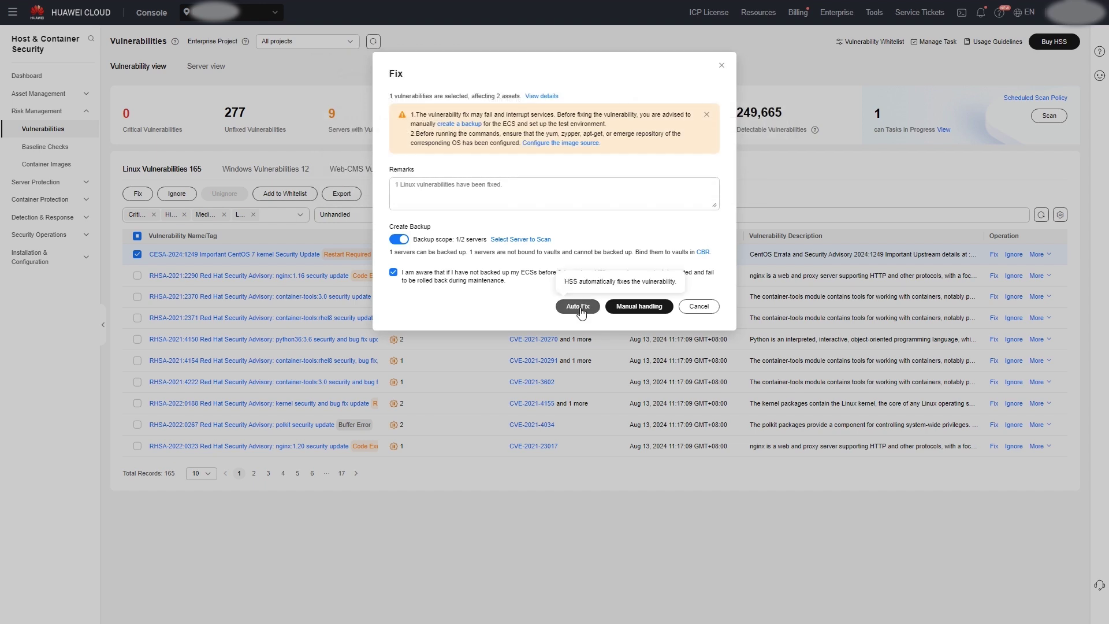
{"action": "left_click", "coordinate": [722, 67]}
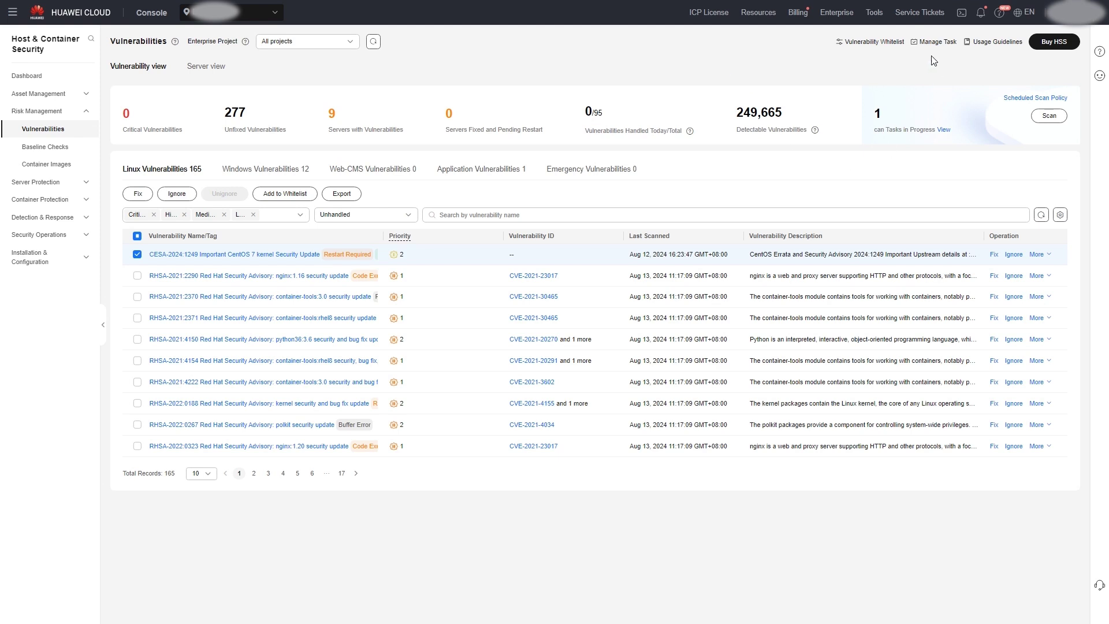
Check the fix task list, and review the assets affected by CESA-2024:1249 and the additional operations for the one marked Restart required
{"action": "left_click", "coordinate": [924, 42]}
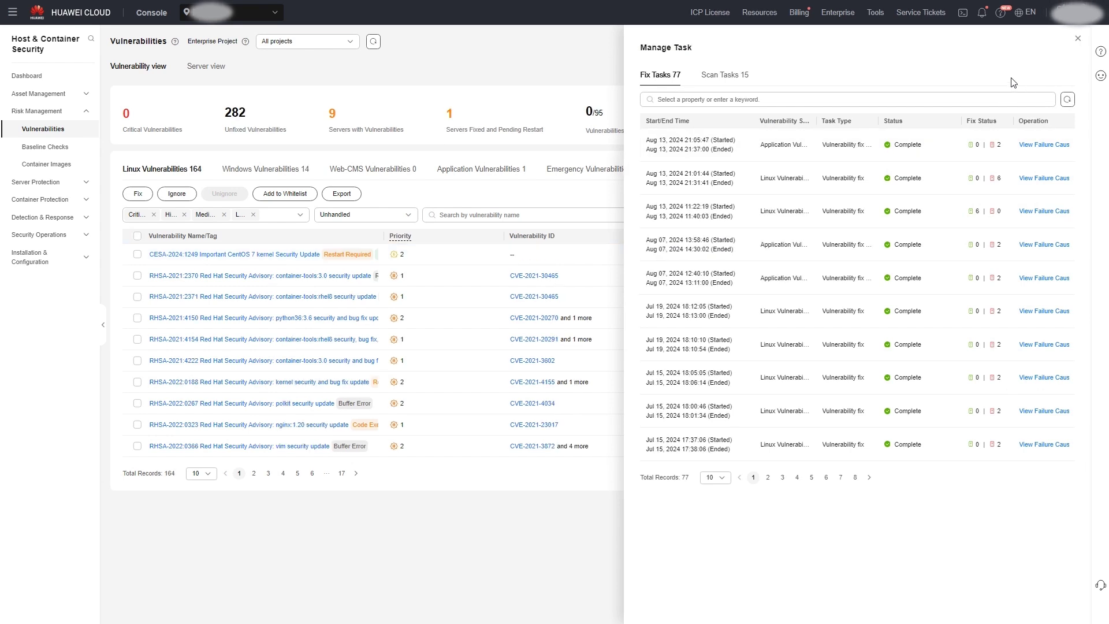
{"action": "left_click", "coordinate": [1078, 40]}
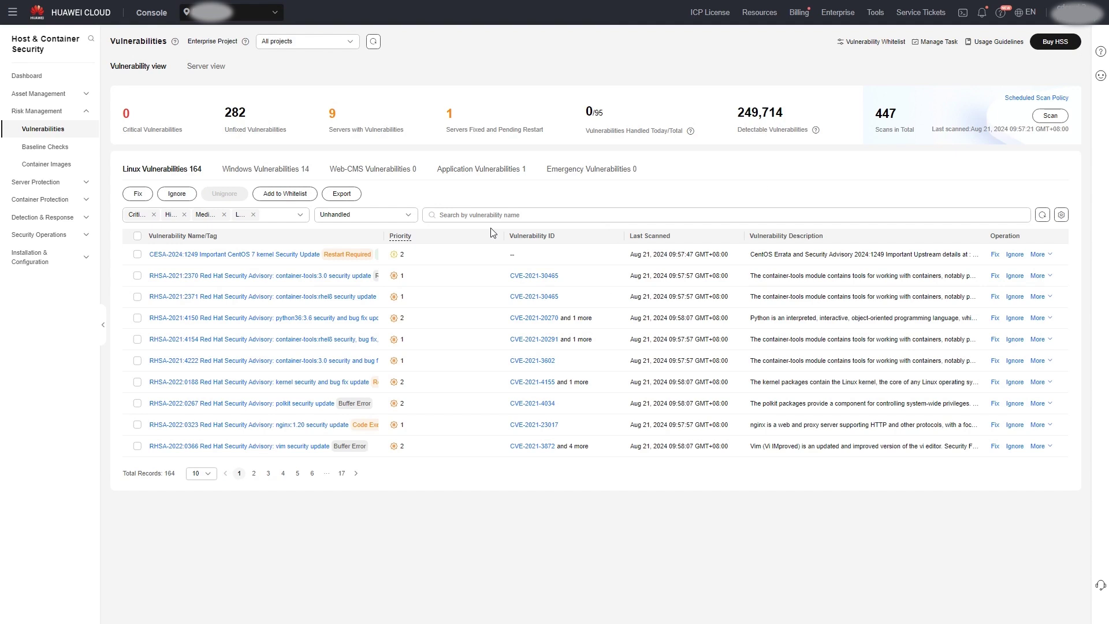
{"action": "left_click", "coordinate": [219, 255]}
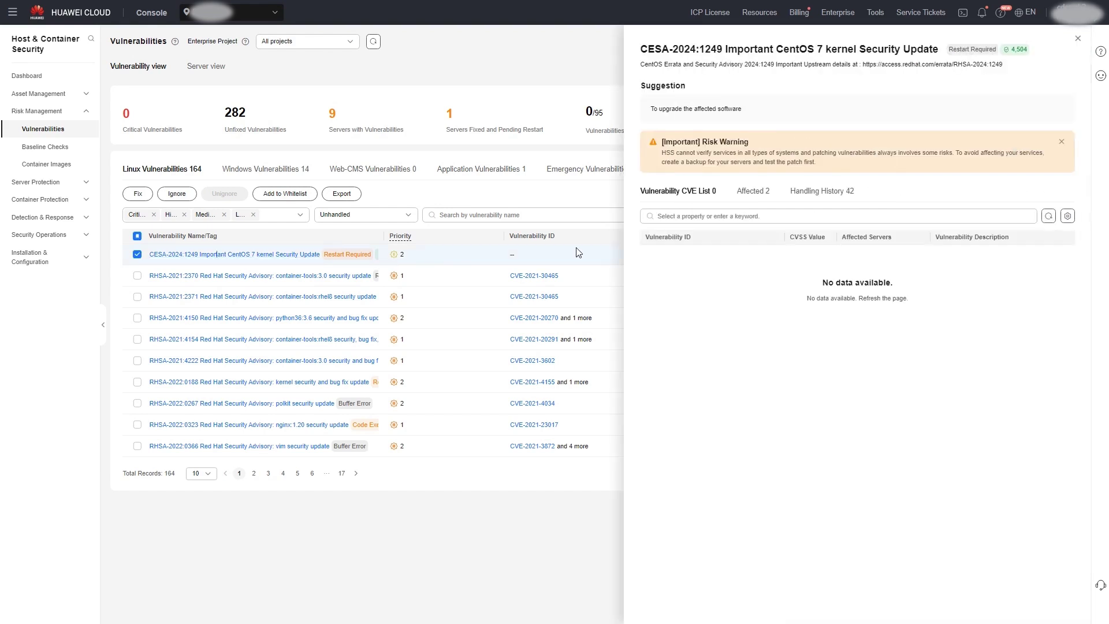
{"action": "left_click", "coordinate": [751, 192]}
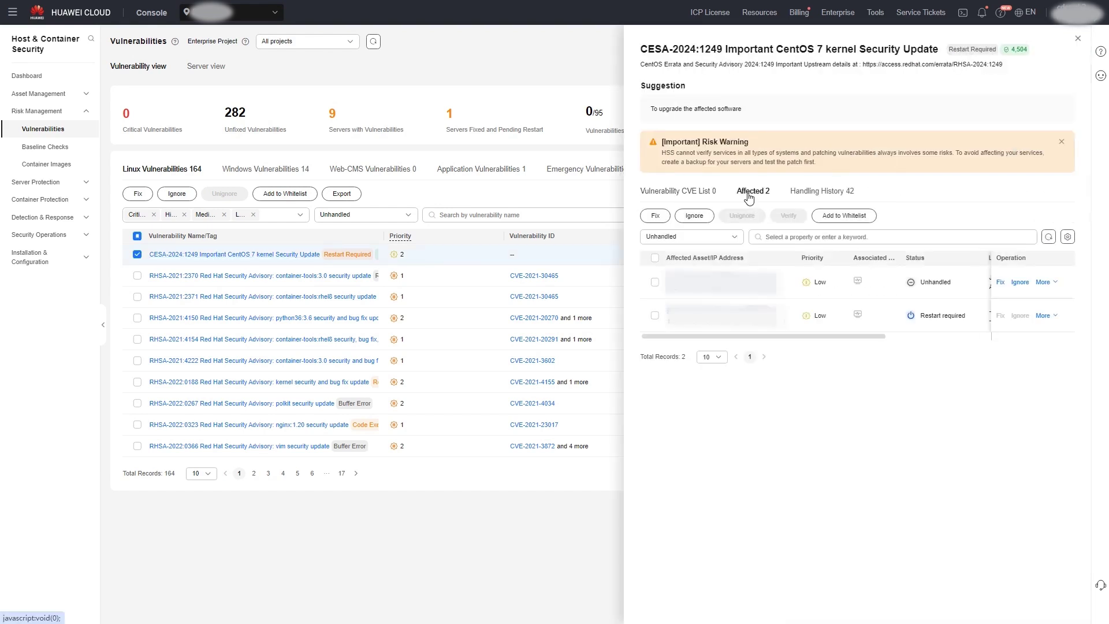
{"action": "left_click", "coordinate": [1043, 317]}
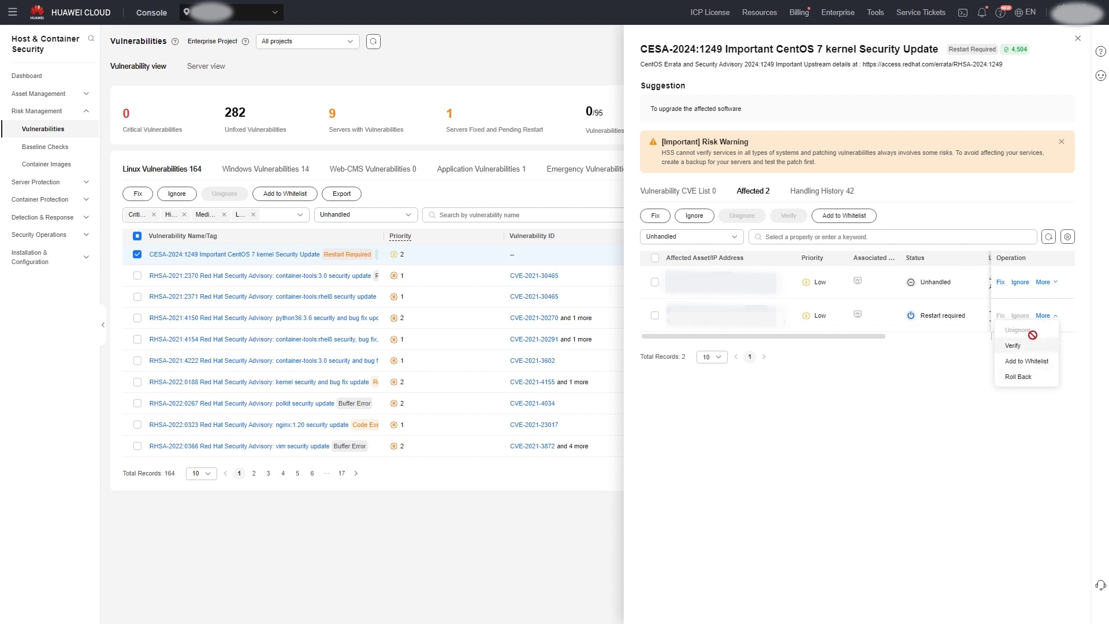
{"action": "left_click", "coordinate": [1078, 45]}
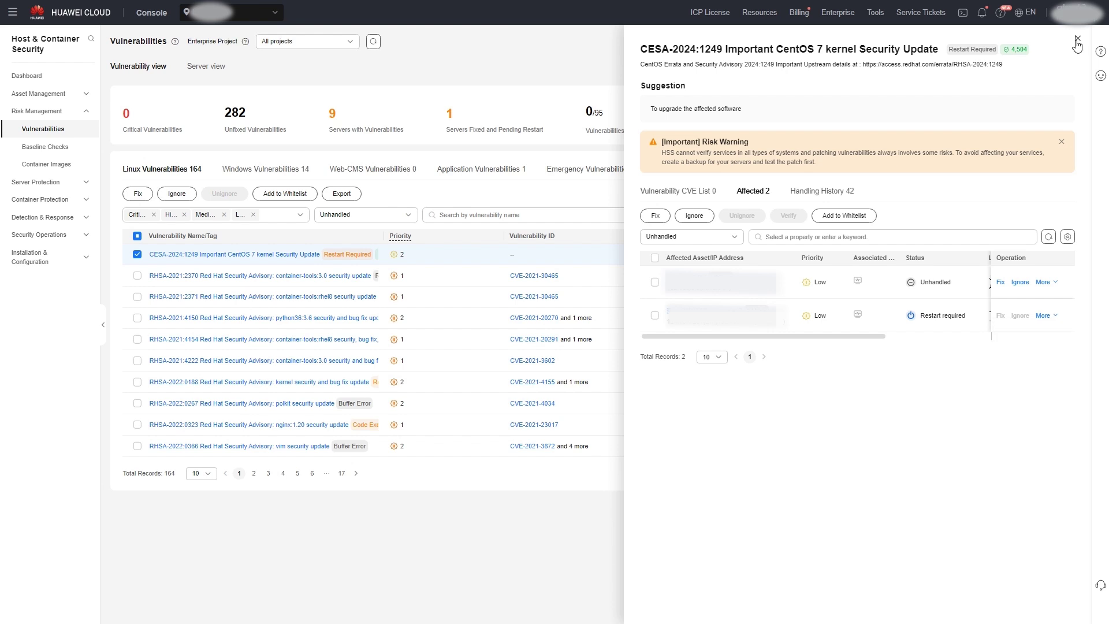
{"action": "left_click", "coordinate": [1078, 44]}
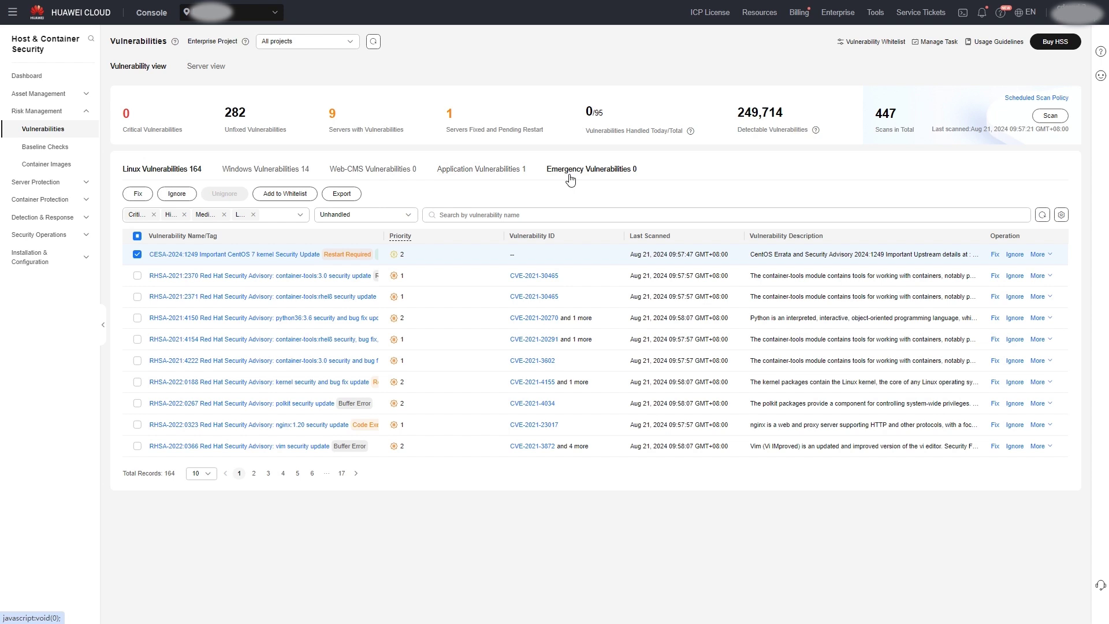
Review the fix suggestions and affected asset of the application vulnerability CVE-2021-45046, and close its details
{"action": "left_click", "coordinate": [492, 172]}
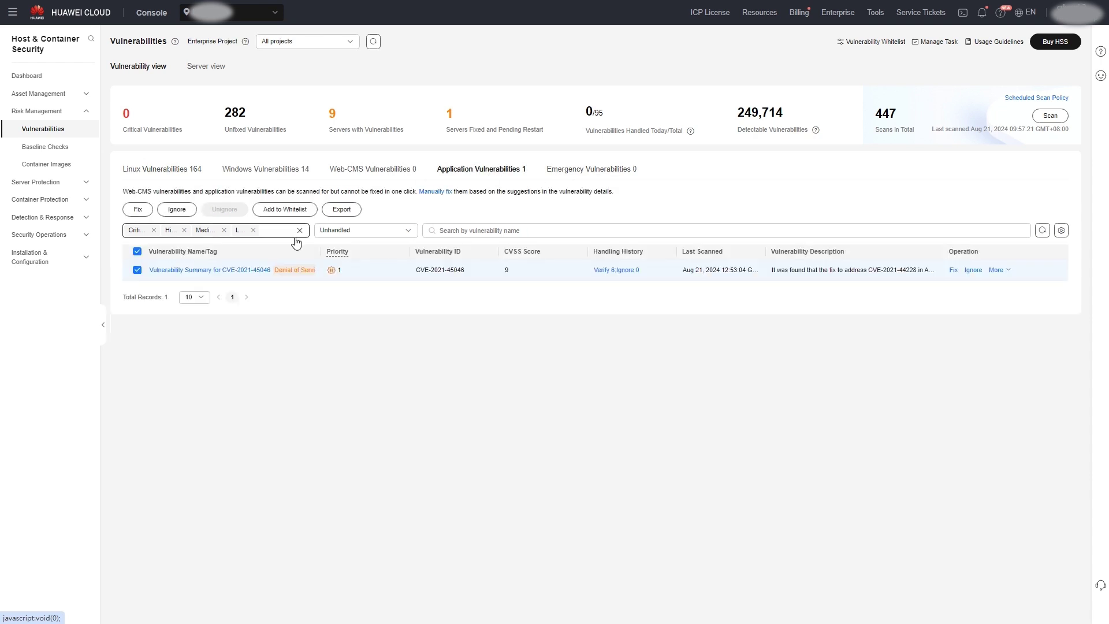
{"action": "left_click", "coordinate": [236, 271]}
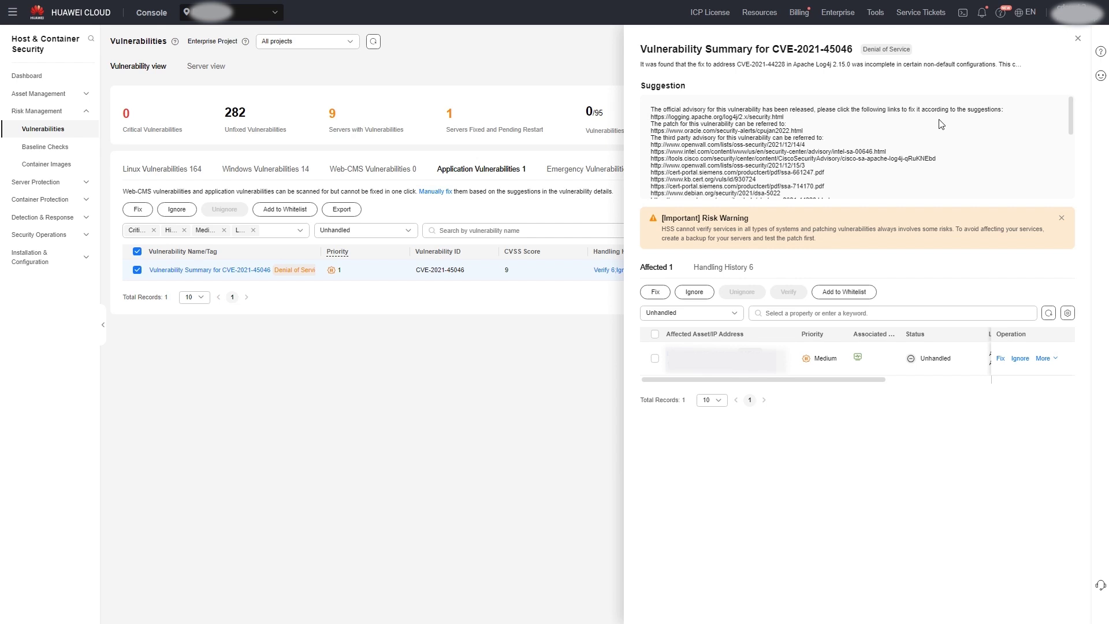
{"action": "left_click", "coordinate": [1078, 39]}
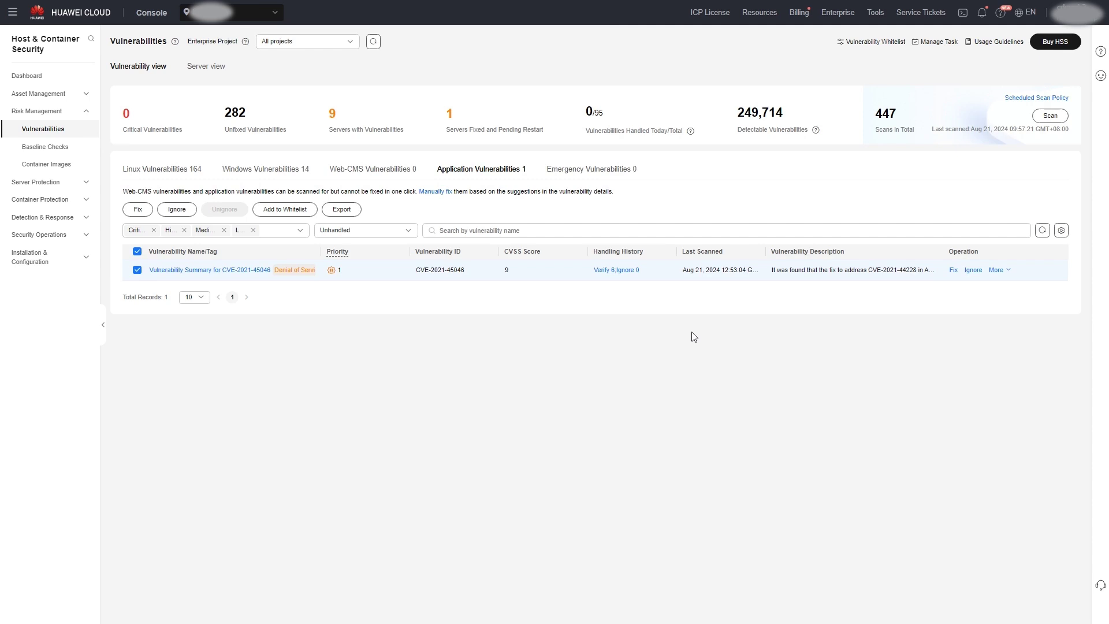
Ignore the application vulnerability CVE-2021-45046 on its affected server, keeping the remarks empty
{"action": "left_click", "coordinate": [242, 270]}
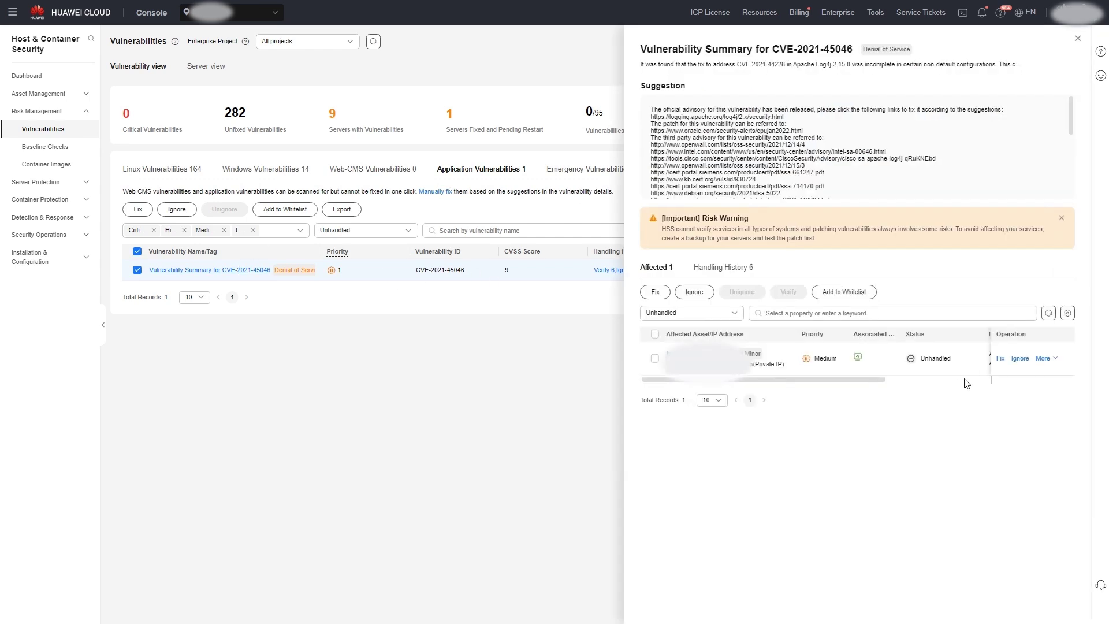
{"action": "left_click", "coordinate": [1022, 358]}
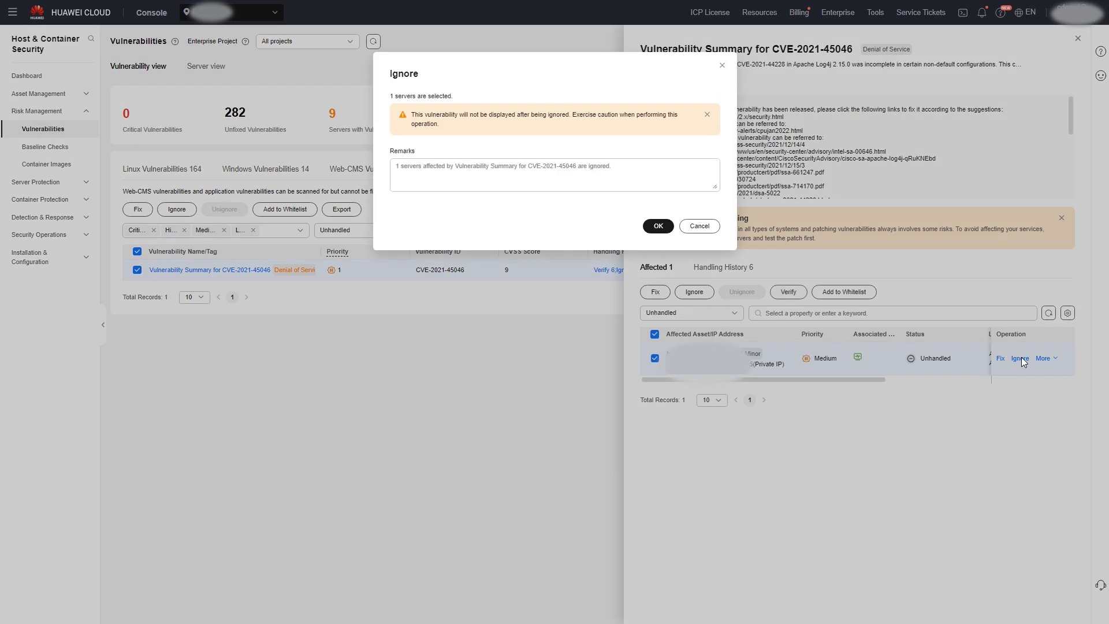
{"action": "left_click", "coordinate": [647, 229]}
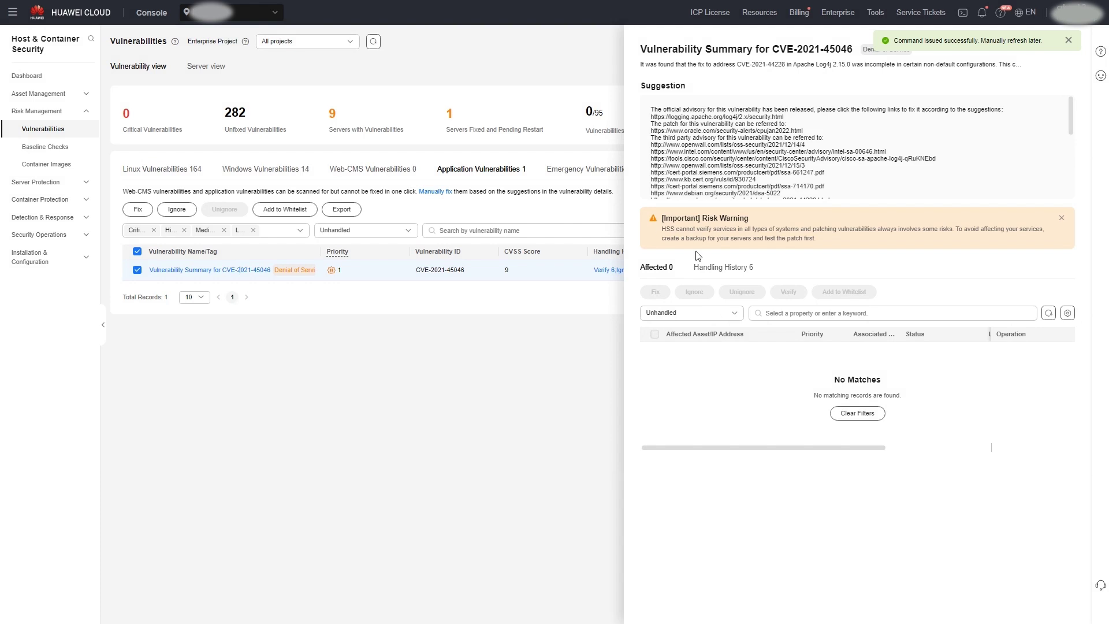
Filter CVE-2021-45046's affected assets to Handled, add the ignored one to the whitelist, and review the vulnerability whitelist
{"action": "left_click", "coordinate": [718, 320]}
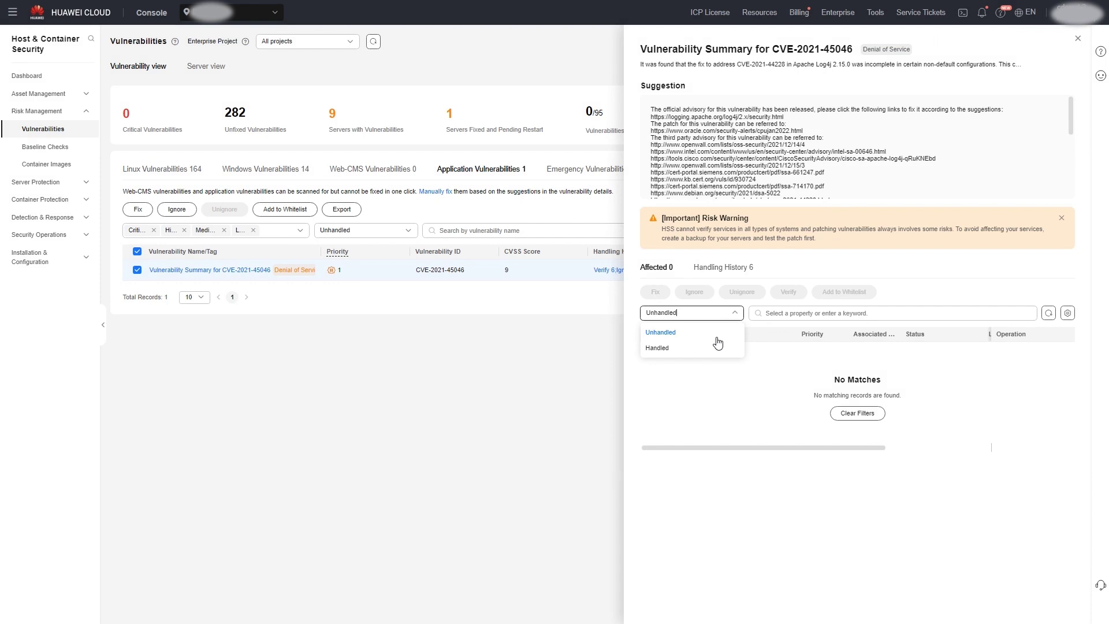
{"action": "left_click", "coordinate": [659, 348]}
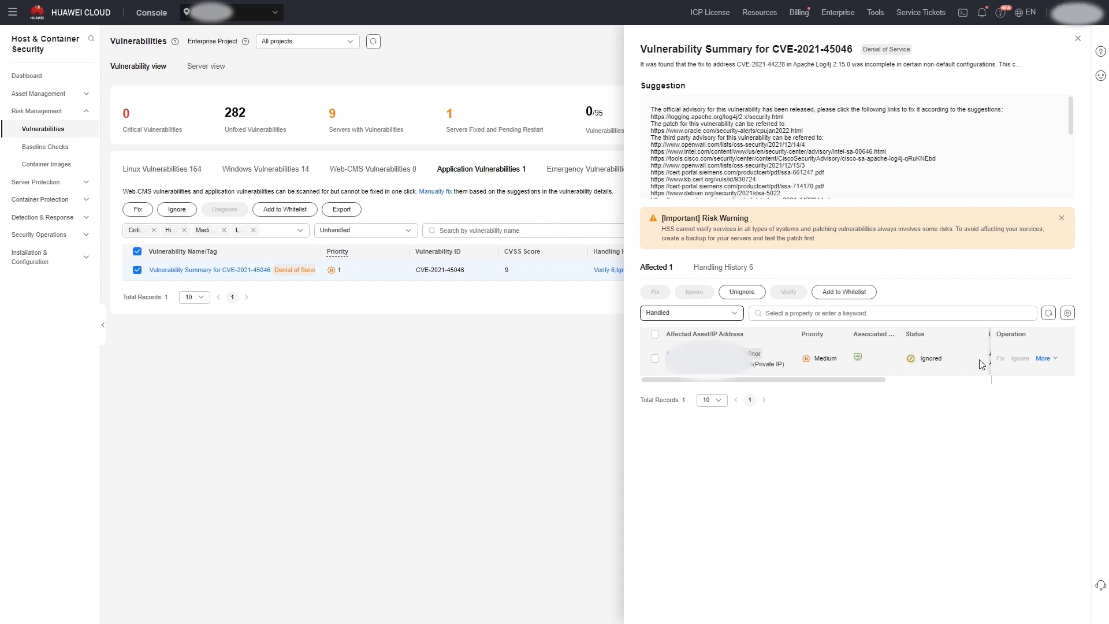
{"action": "left_click", "coordinate": [1042, 359]}
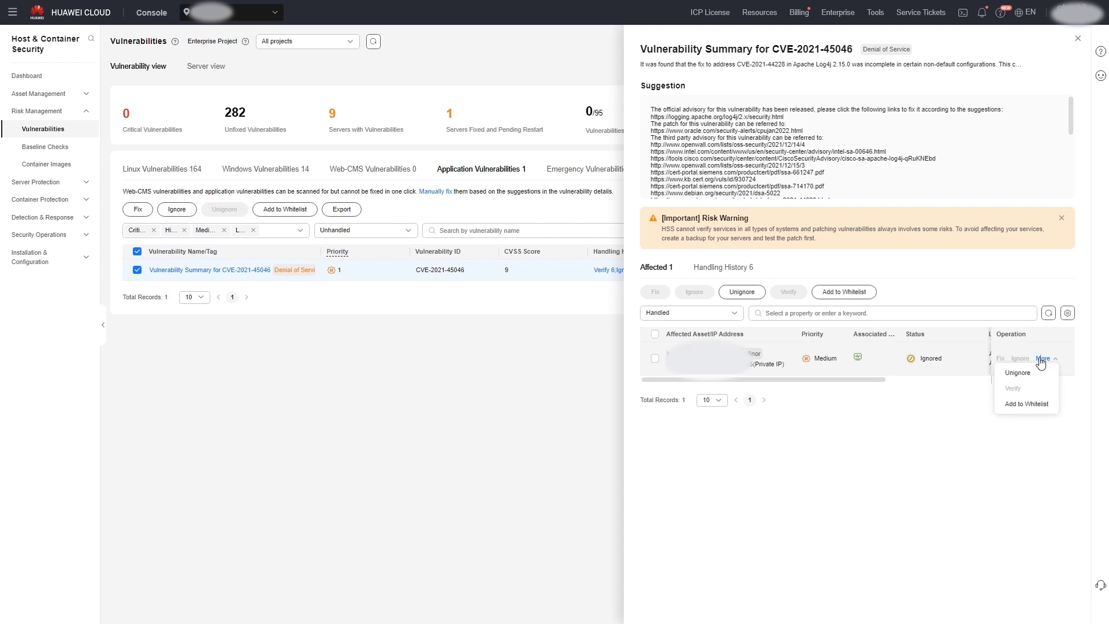
{"action": "left_click", "coordinate": [1021, 405]}
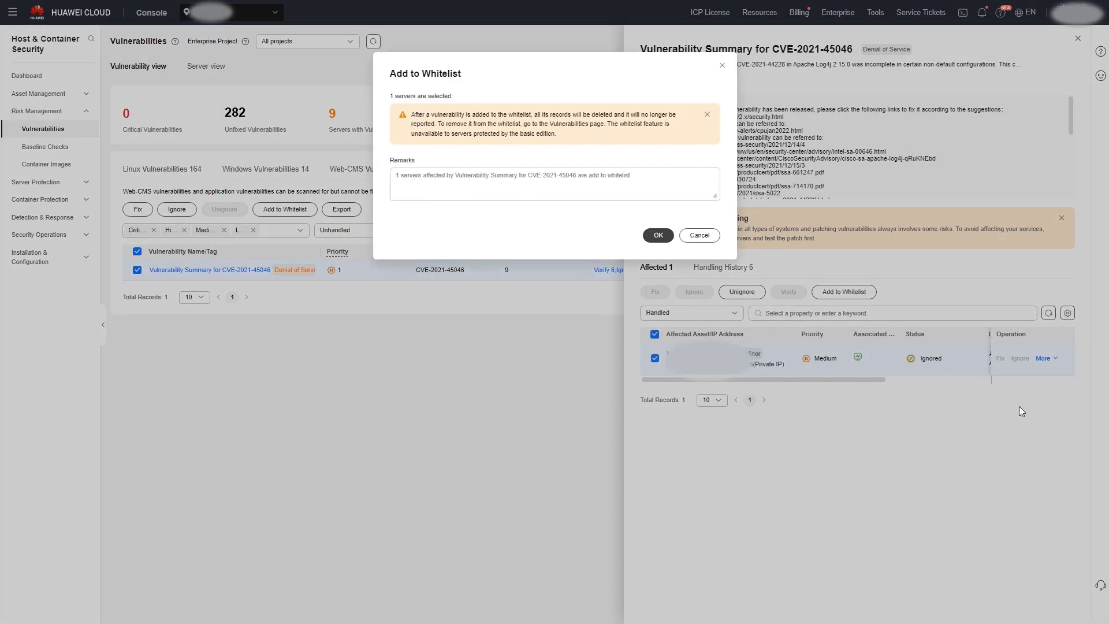
{"action": "left_click", "coordinate": [671, 237]}
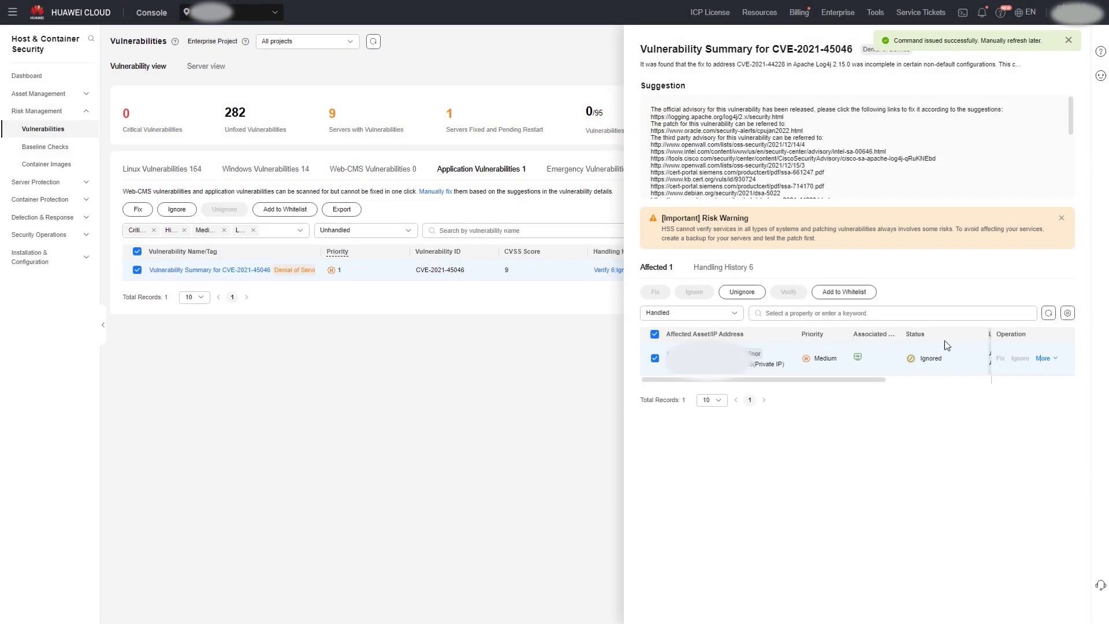
{"action": "left_click", "coordinate": [1068, 40]}
{"action": "left_click", "coordinate": [1078, 46]}
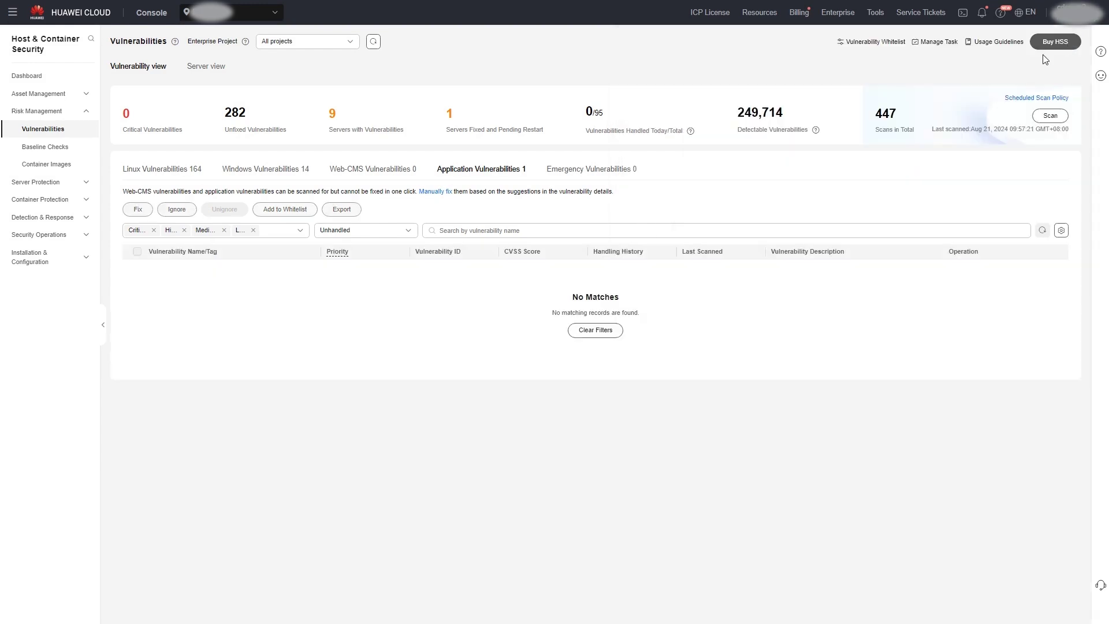
{"action": "left_click", "coordinate": [881, 46]}
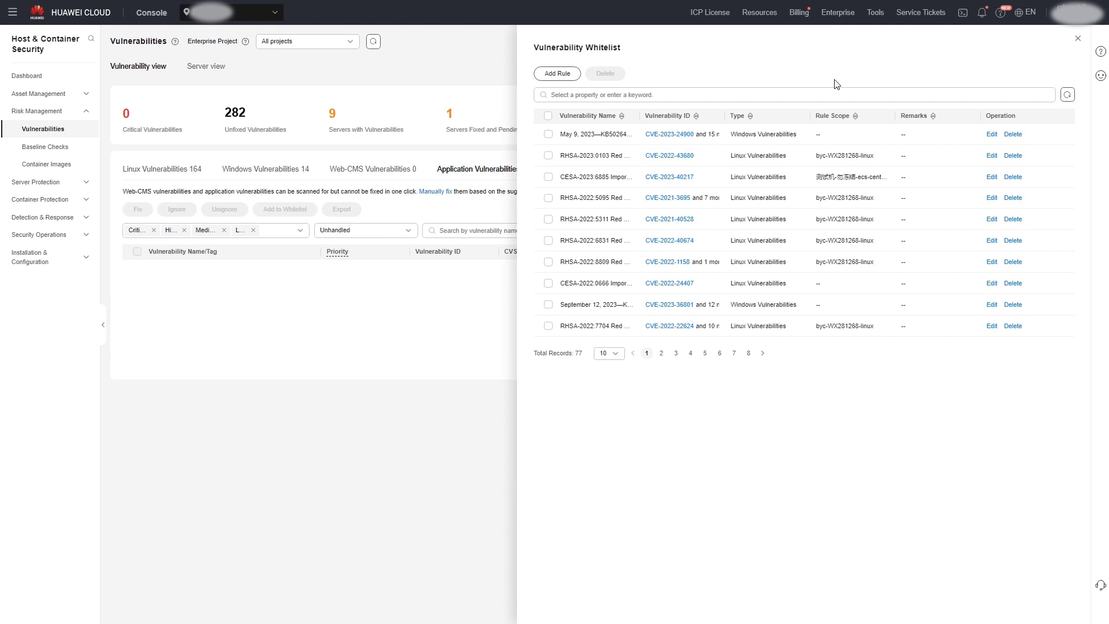
{"action": "left_click", "coordinate": [1078, 39]}
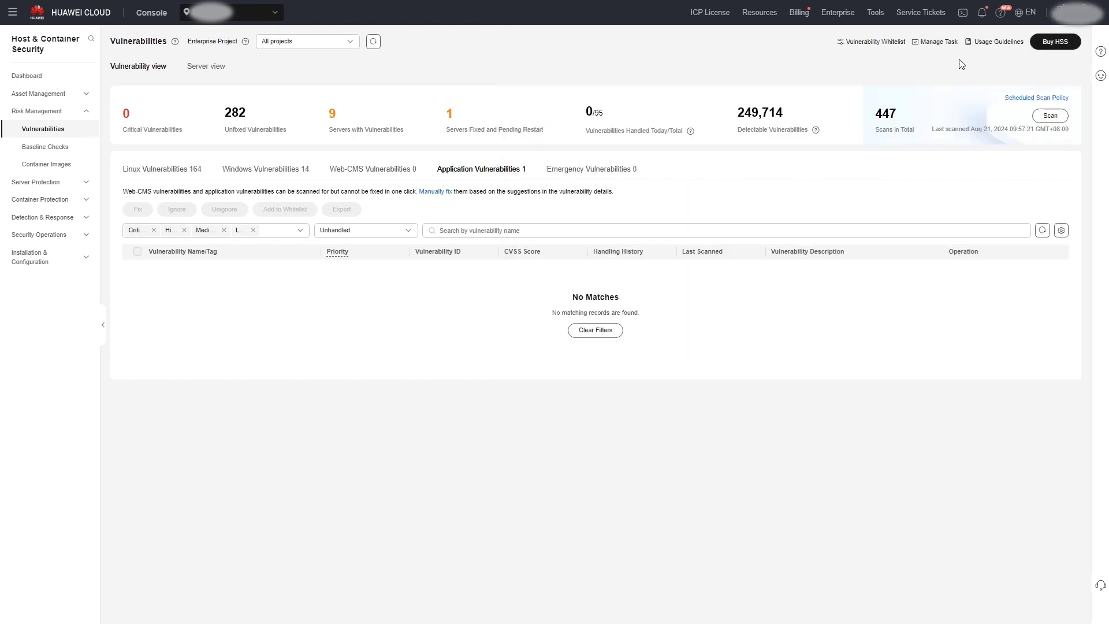
Review the scheduled scan policy and save it with all vulnerability types, the Every week period and Selected servers
{"action": "left_click", "coordinate": [1008, 100]}
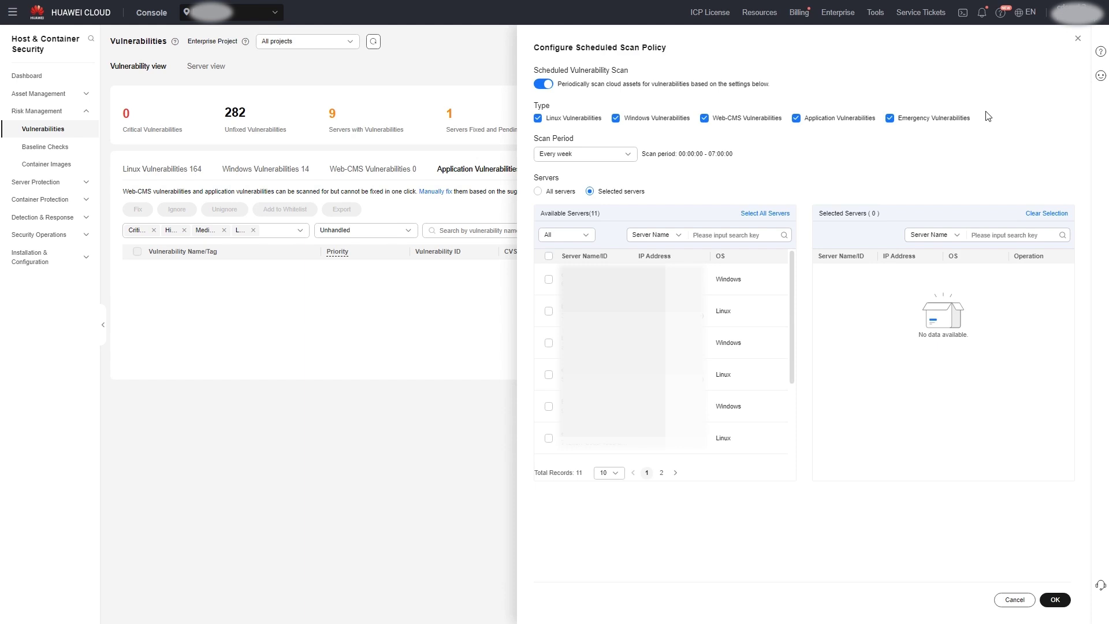
{"action": "left_click", "coordinate": [1054, 600]}
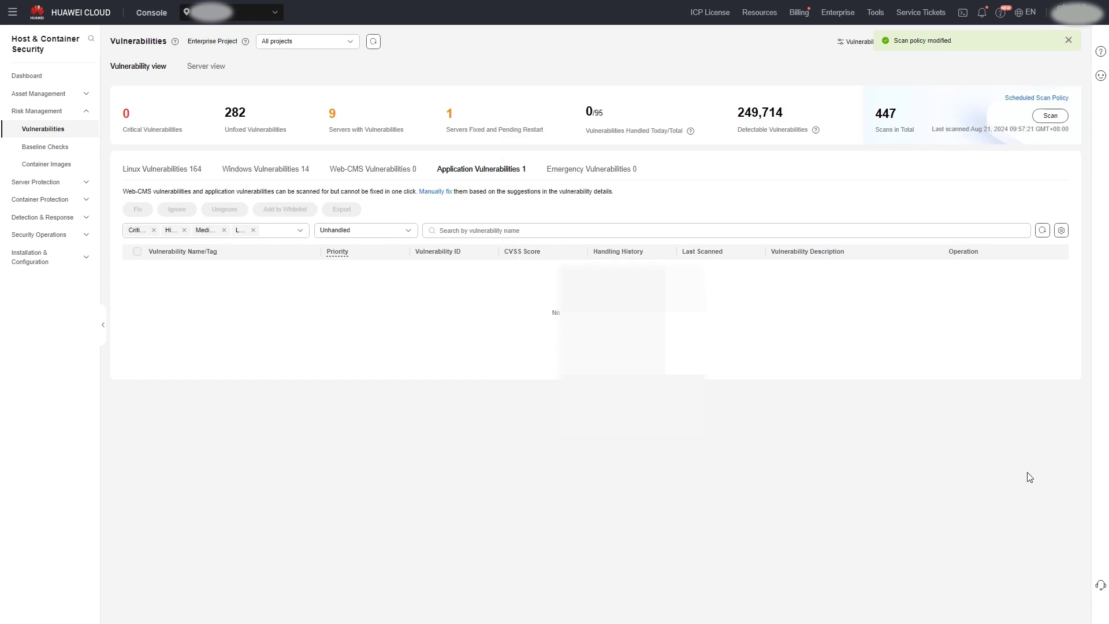